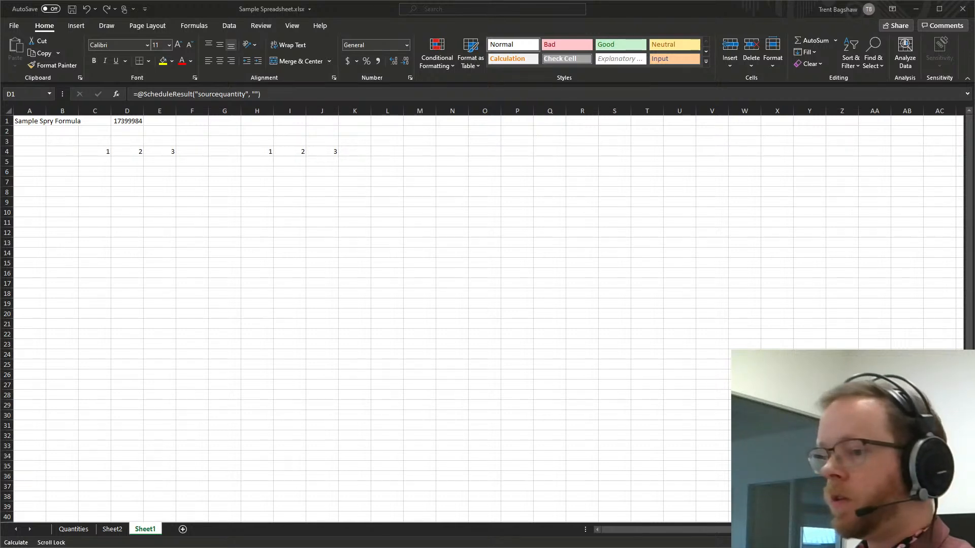
Switch to Spry and select the values in C4:E4 together with those in H4:J4 on Sheet1.
key(alt+Tab)
click(317, 228)
drag(237, 170, 302, 171)
drag(390, 170, 457, 173)
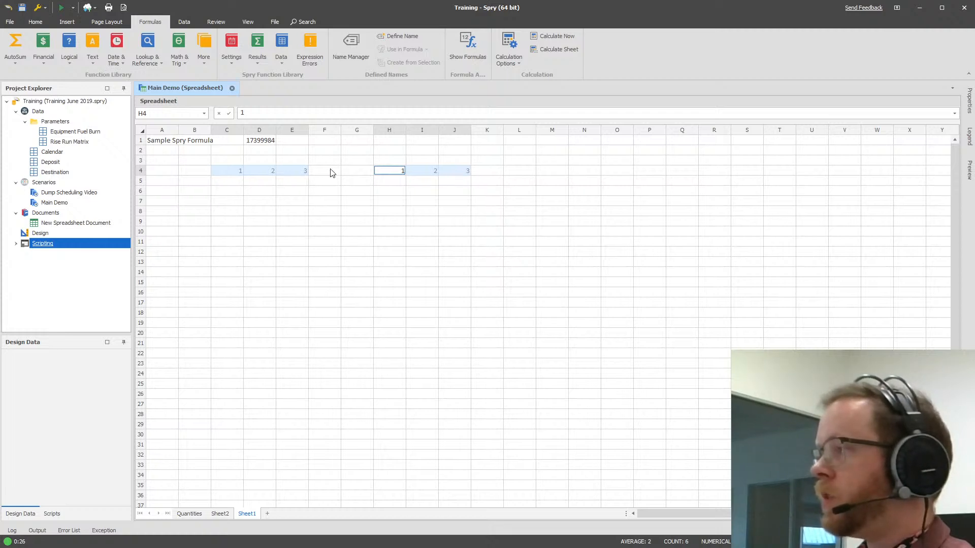
Enter the values 2, 3 and 4 in cells H4, I4 and J4.
drag(236, 176, 502, 171)
click(231, 176)
drag(229, 176, 289, 170)
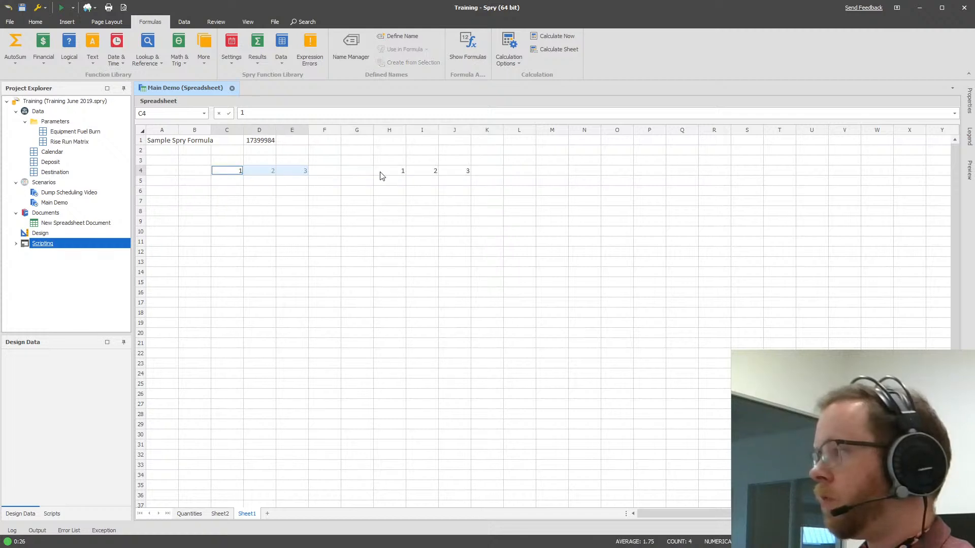
click(400, 173)
text(2)
click(421, 171)
text(3)
click(457, 172)
text(4)
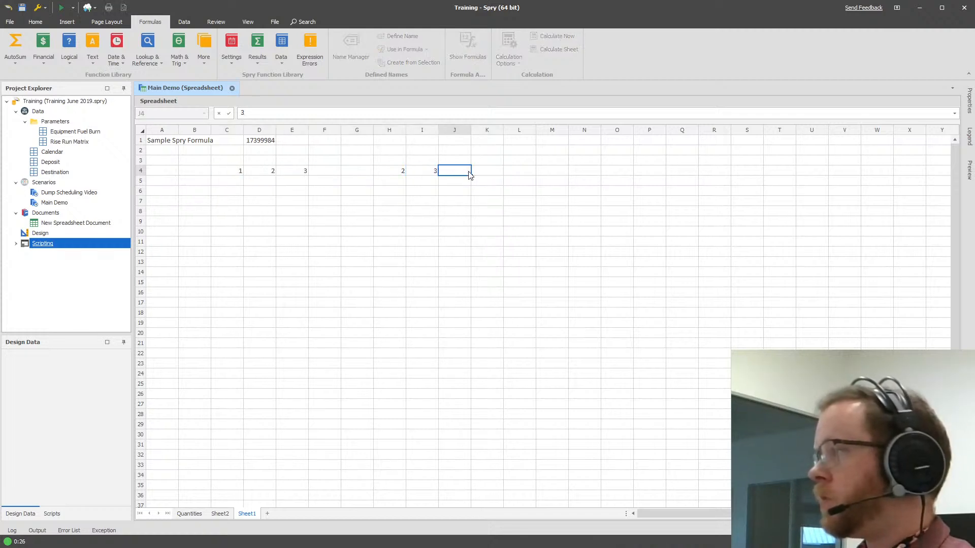
click(505, 170)
Insert a 2-D clustered column chart with C4:E4 and H4:J4 selected, and place it below the values starting at row 7.
click(293, 170)
drag(234, 173, 298, 169)
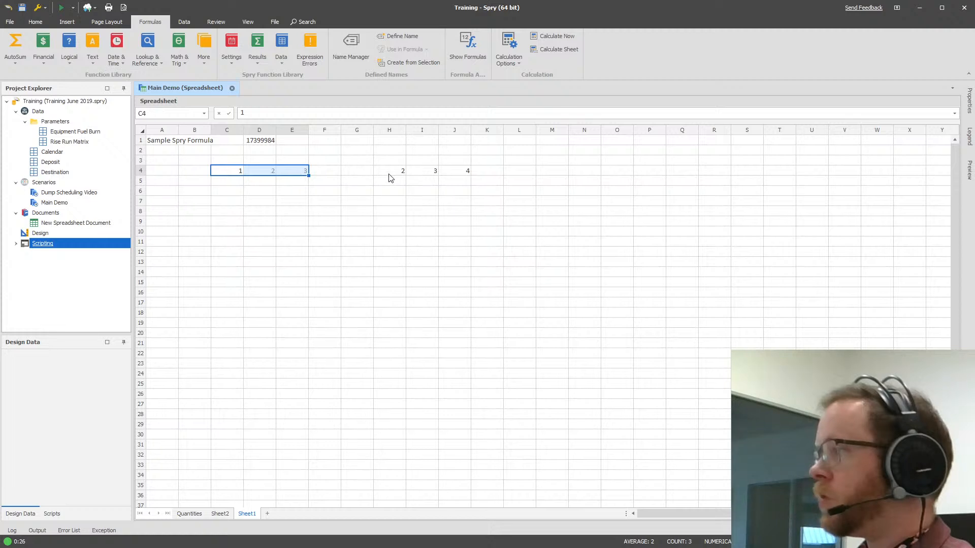
drag(389, 176, 467, 170)
drag(234, 172, 300, 171)
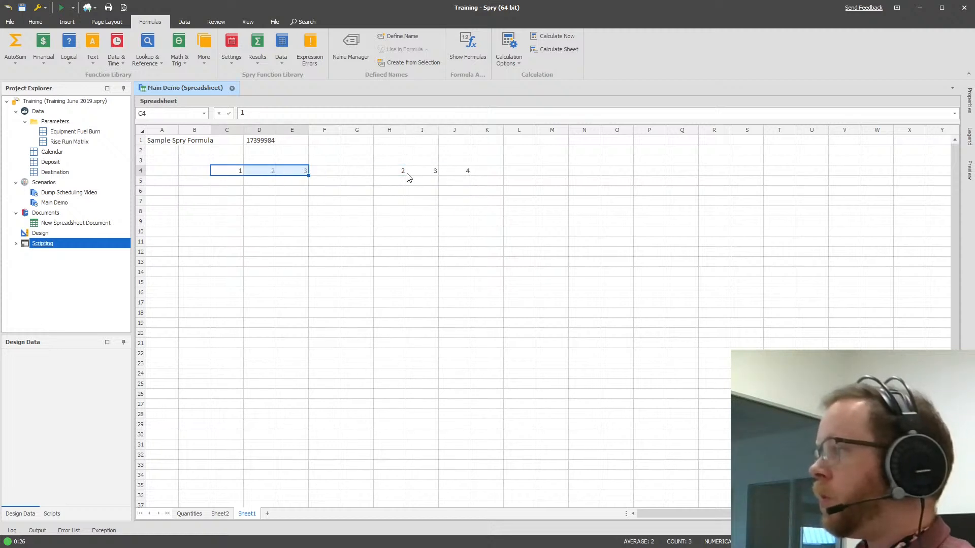
drag(390, 172, 459, 172)
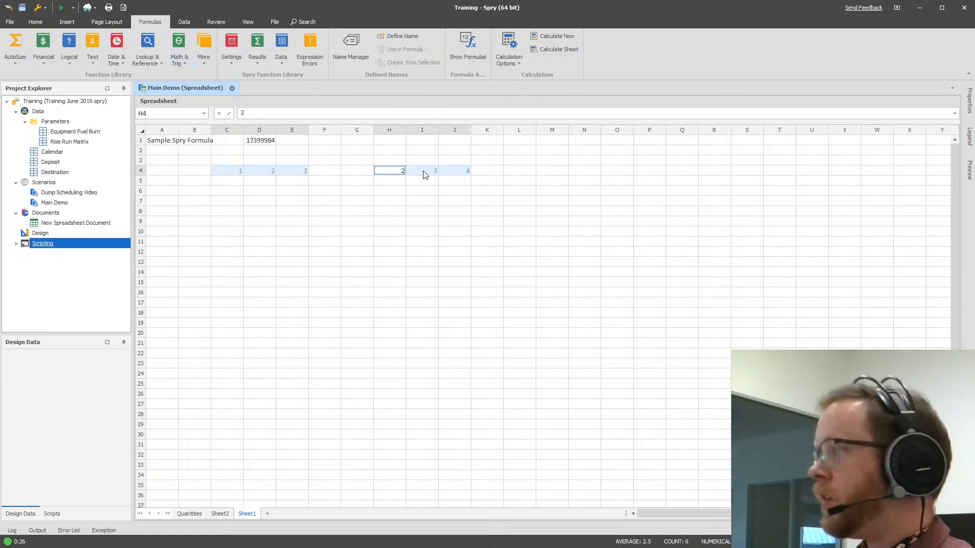
click(65, 22)
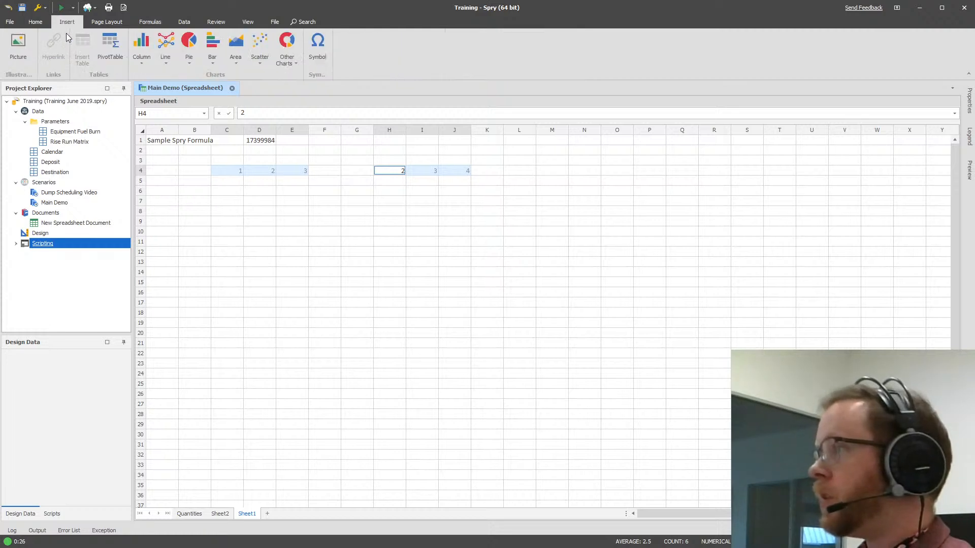
click(139, 59)
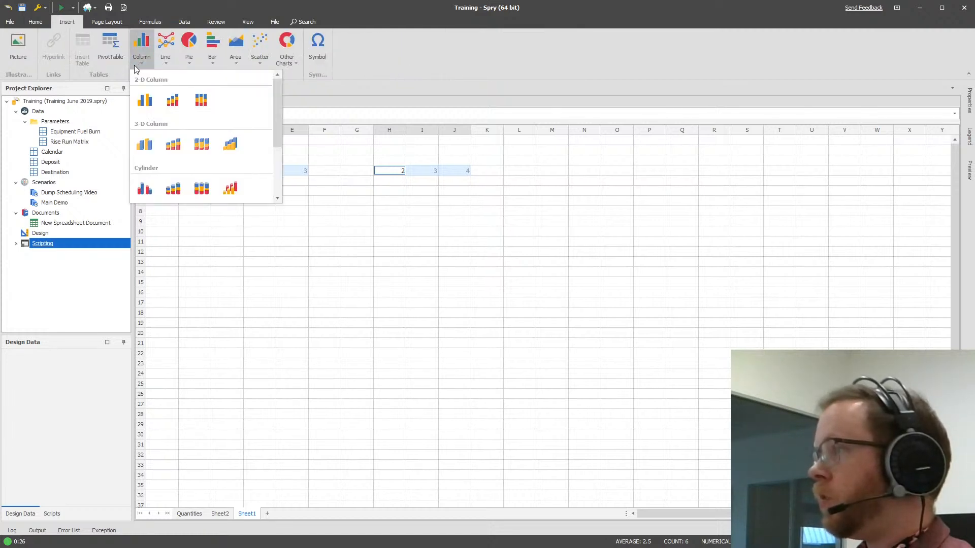
click(149, 106)
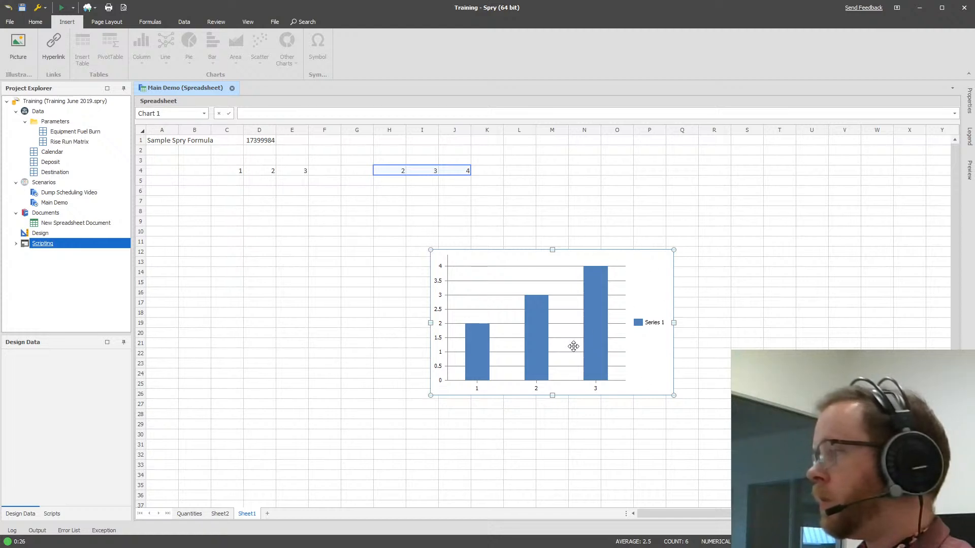
drag(650, 284, 450, 235)
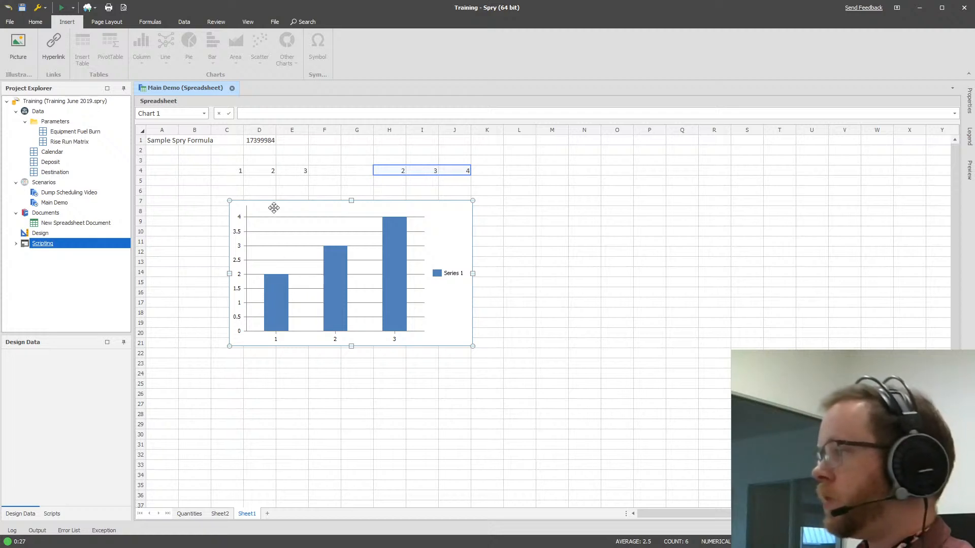
Inspect the ScheduleResult formula in cell D1.
click(254, 144)
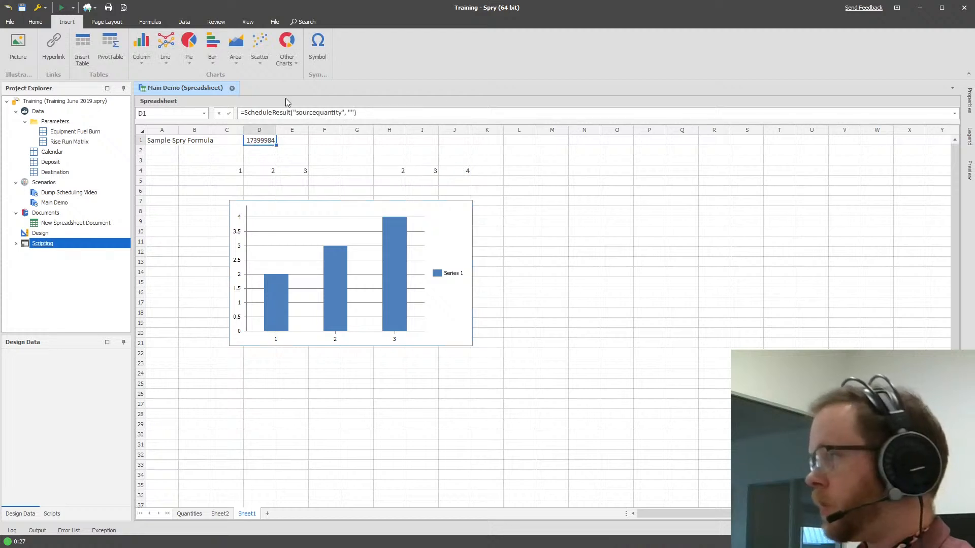
click(409, 182)
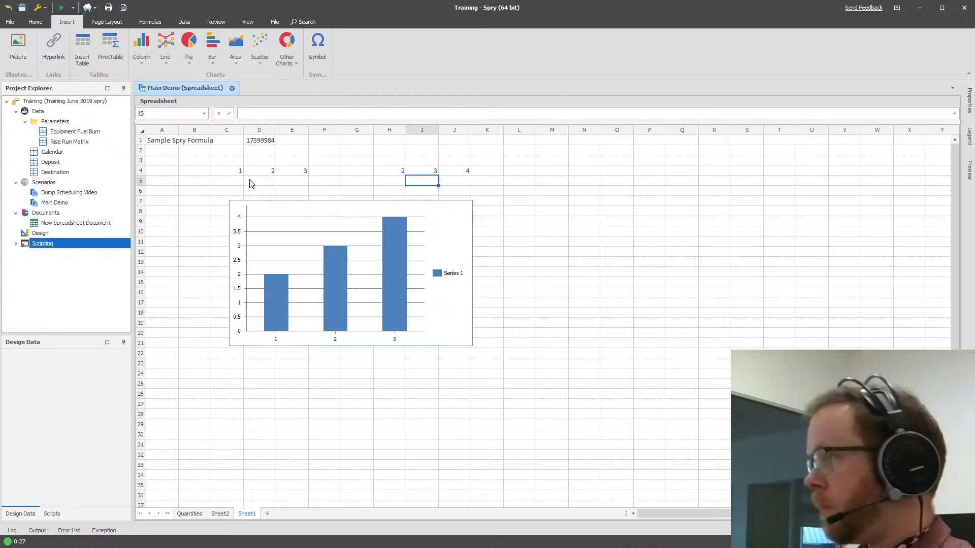
click(254, 144)
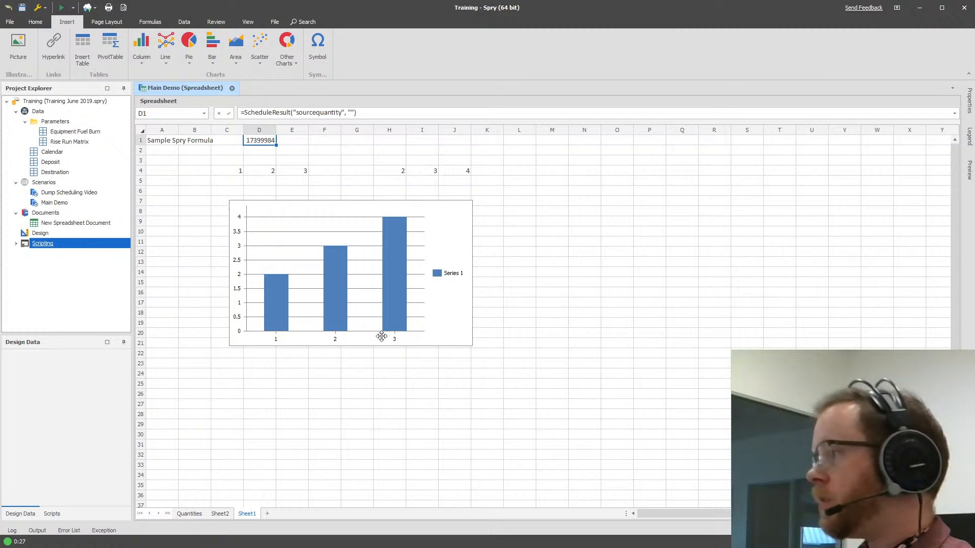
click(201, 179)
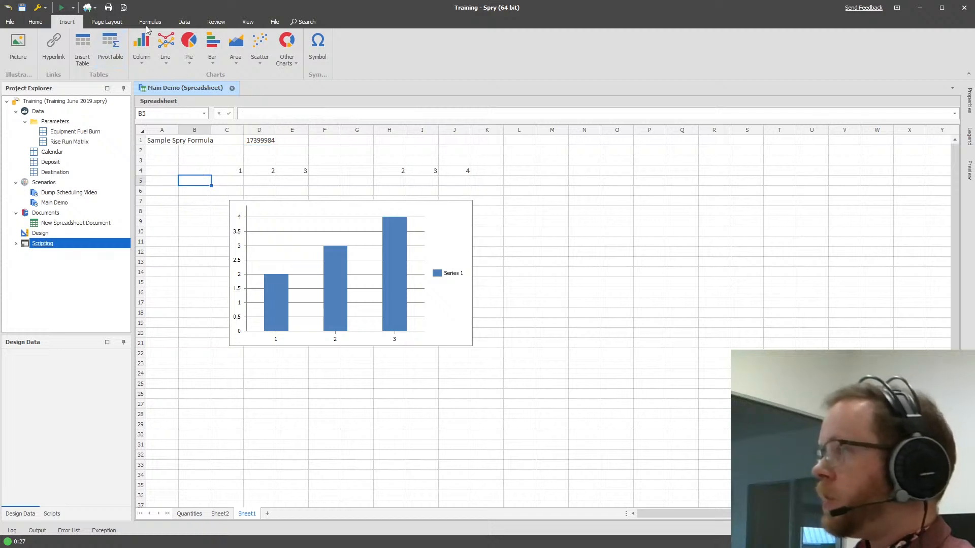
Check the calculation mode options for the Spry spreadsheet.
click(215, 23)
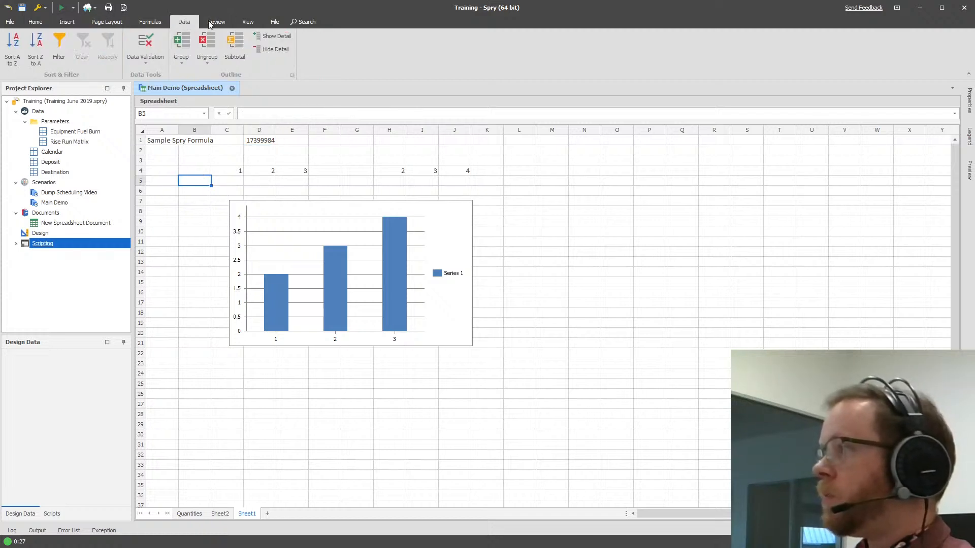
click(150, 23)
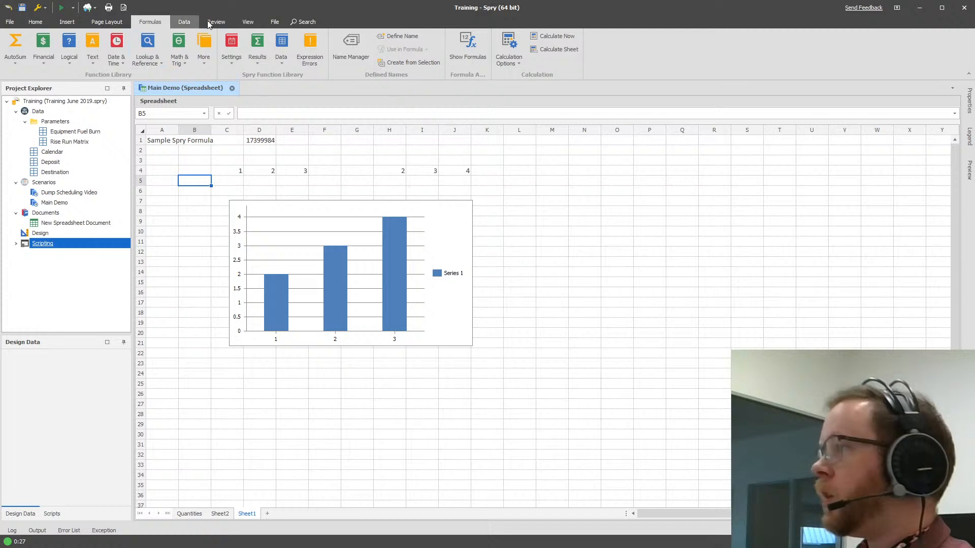
click(505, 64)
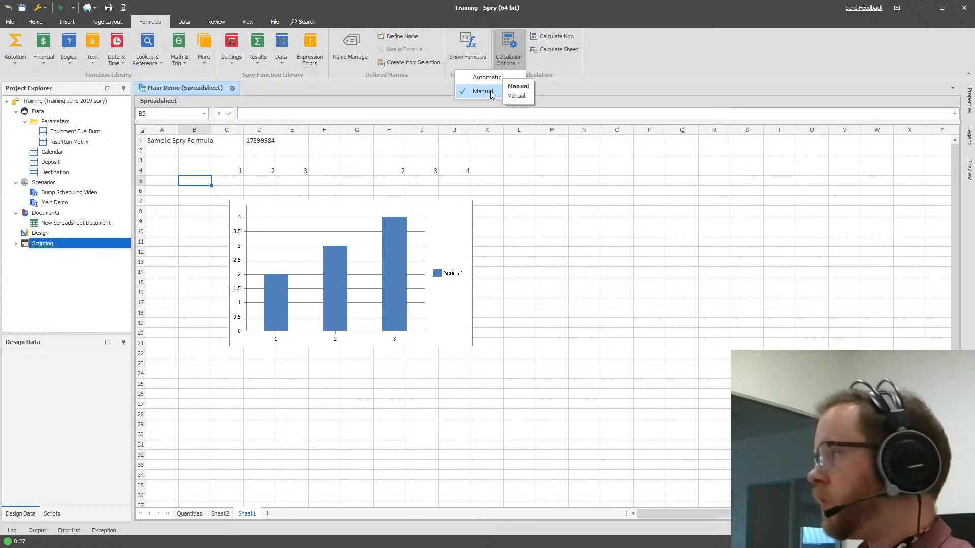
click(512, 91)
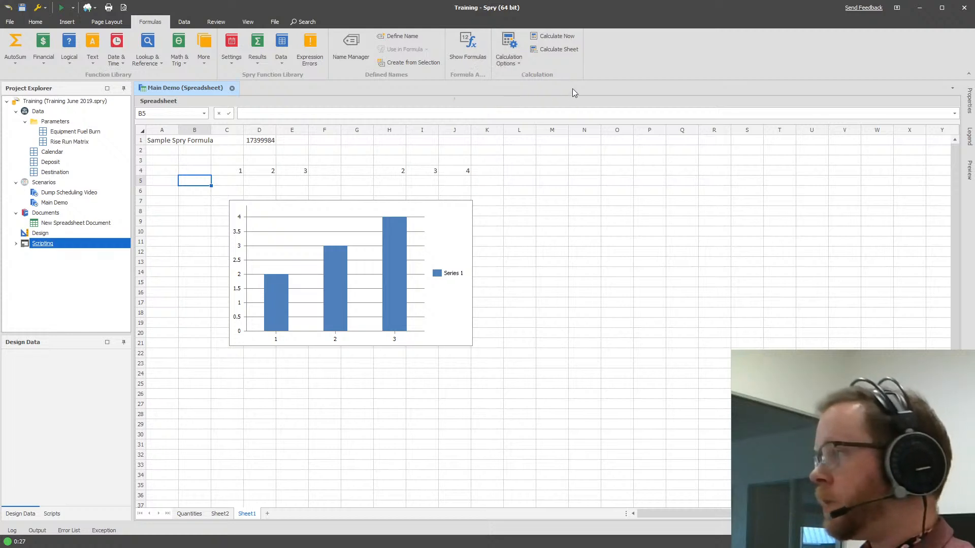
Try to export the spreadsheet without converting internal formulas to numbers, replacing Sample Spreadsheet.xlsx in the Friday Spry Play 34 folder.
click(264, 146)
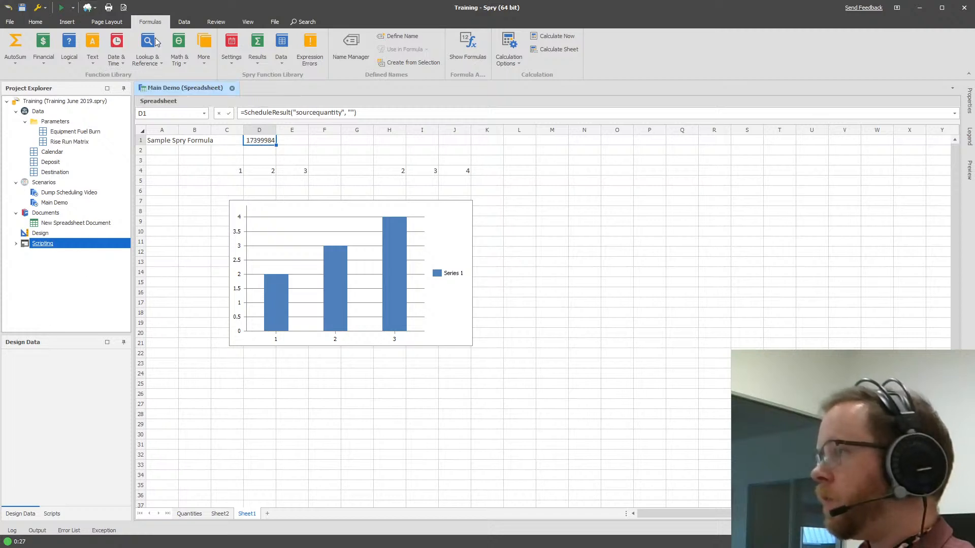
click(95, 8)
mouse_move(106, 37)
click(162, 38)
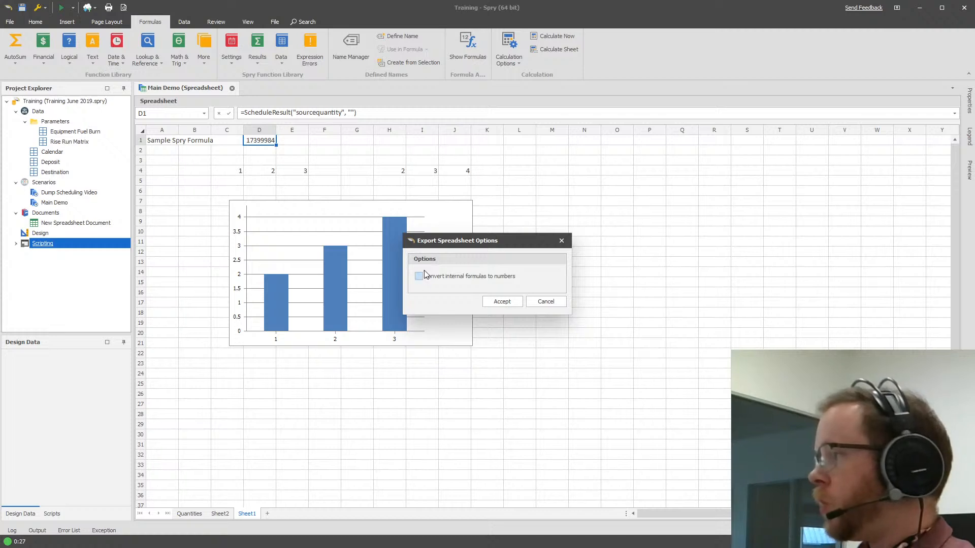
click(502, 301)
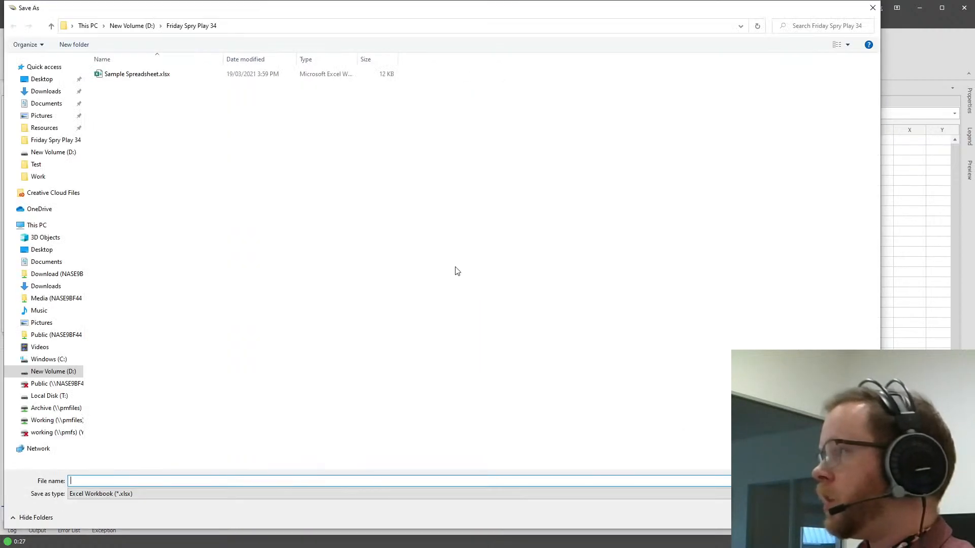
click(123, 78)
click(804, 517)
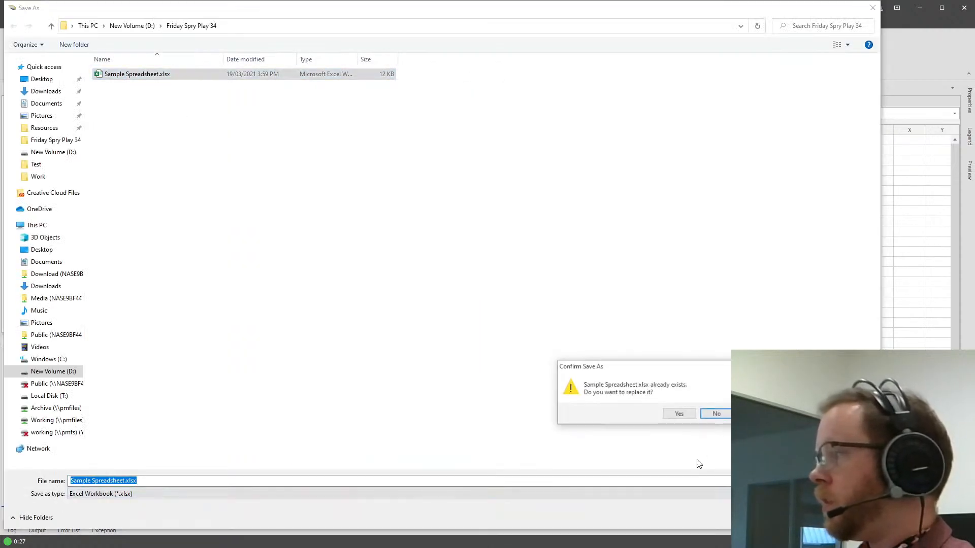
click(679, 415)
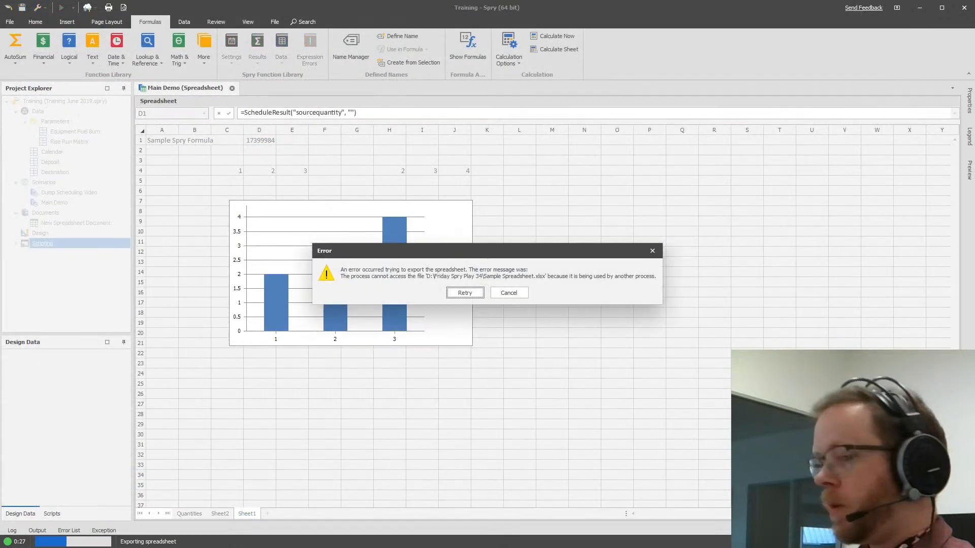
Close Sample Spreadsheet.xlsx in Excel and retry the export from Spry.
key(alt+Tab)
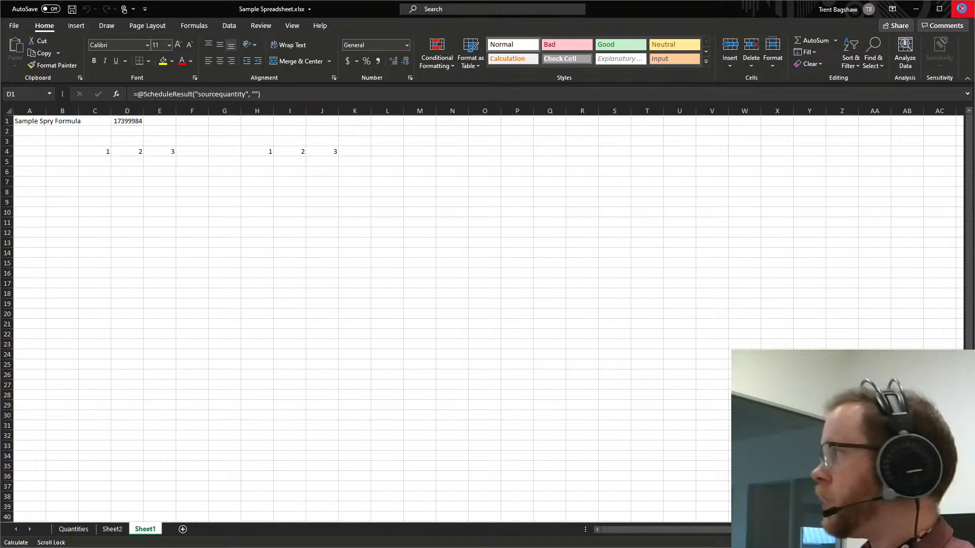
click(962, 8)
click(463, 295)
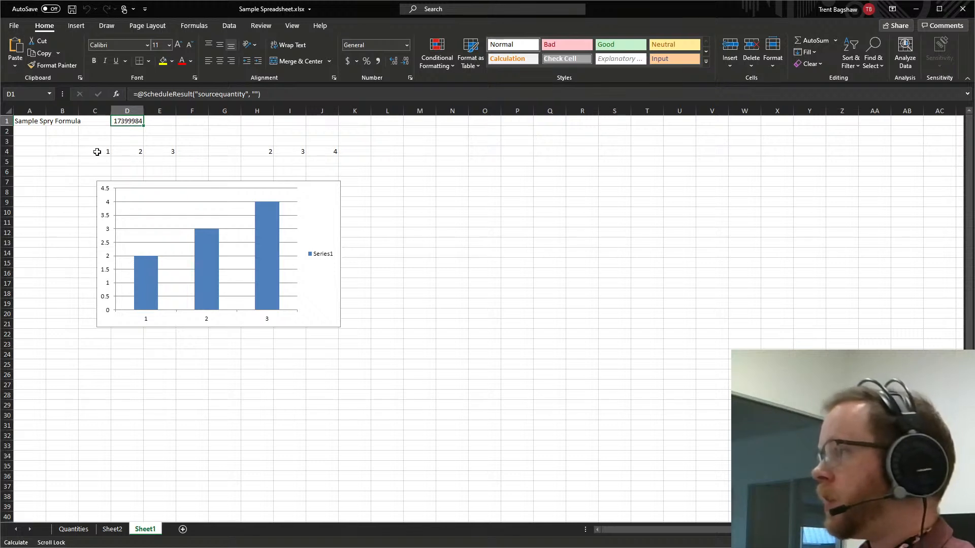
Examine the workbook calculation settings among Excel's formula options for the exported file.
click(19, 27)
click(47, 492)
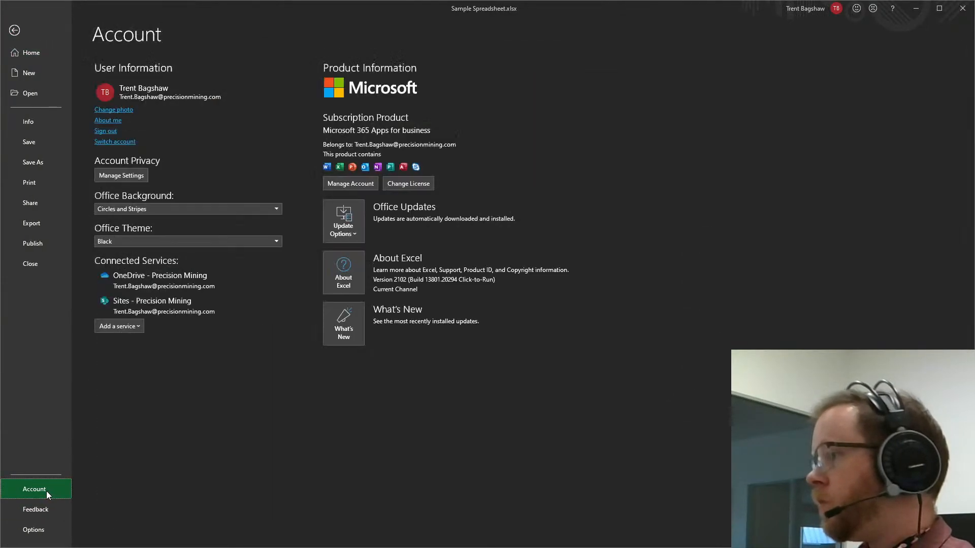
click(31, 530)
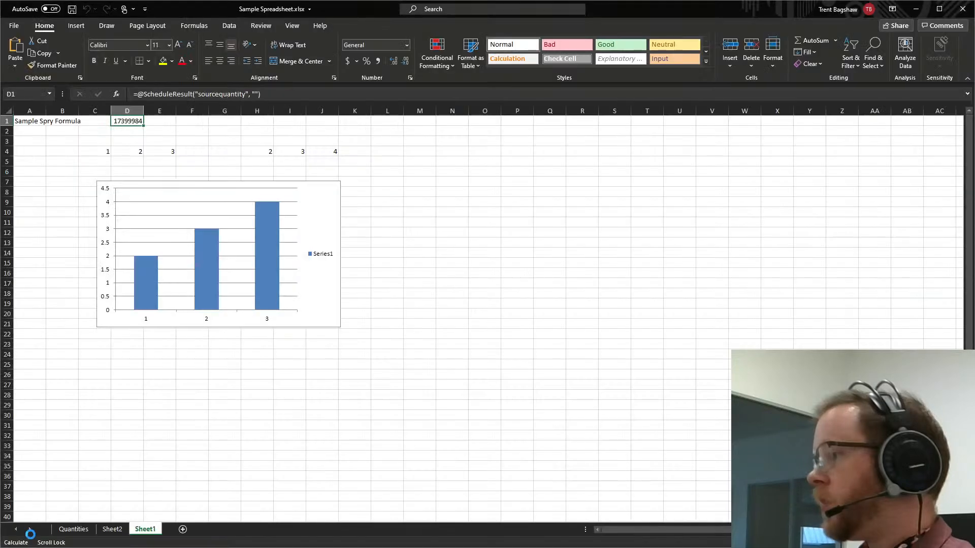
click(310, 142)
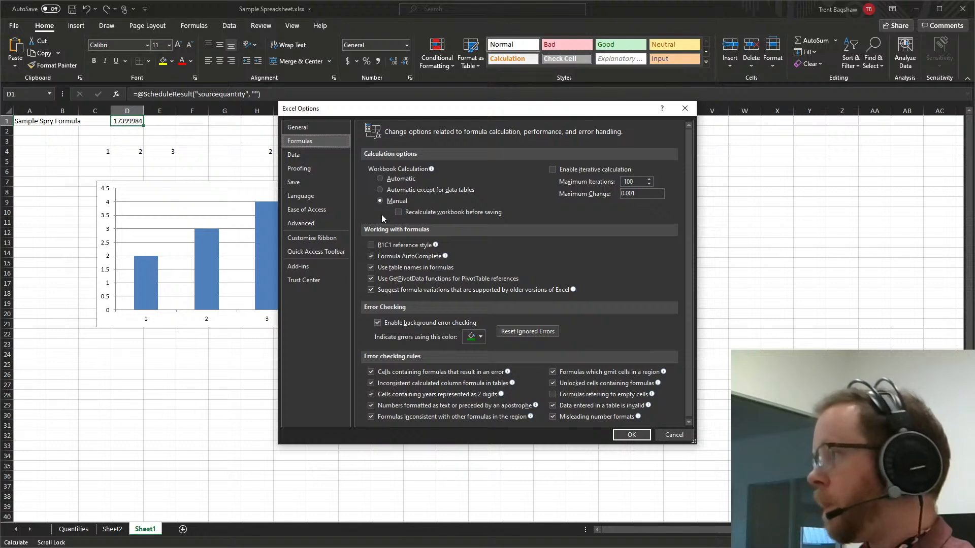
click(634, 436)
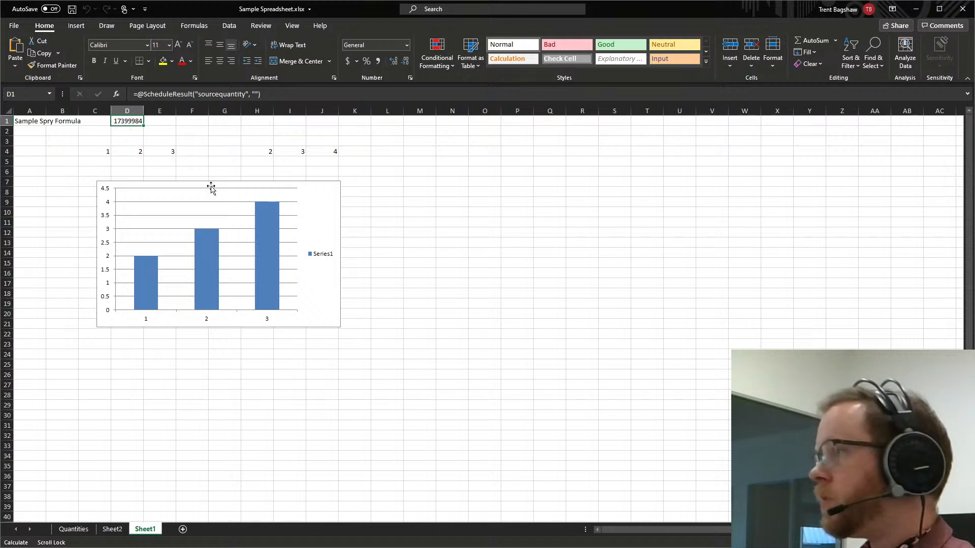
Try to extend the column chart's data range to include C4:E4 along with H4:J4.
click(327, 197)
right_click(327, 197)
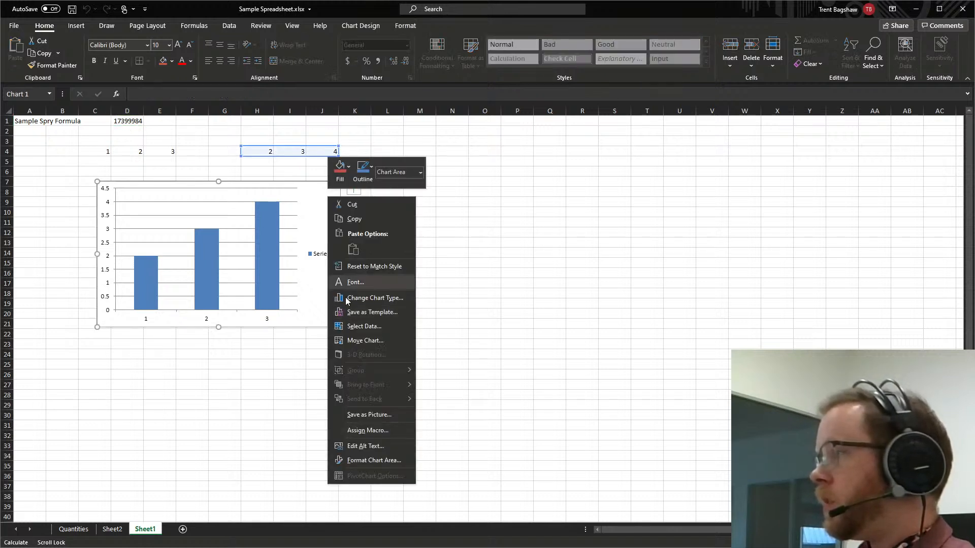
click(379, 327)
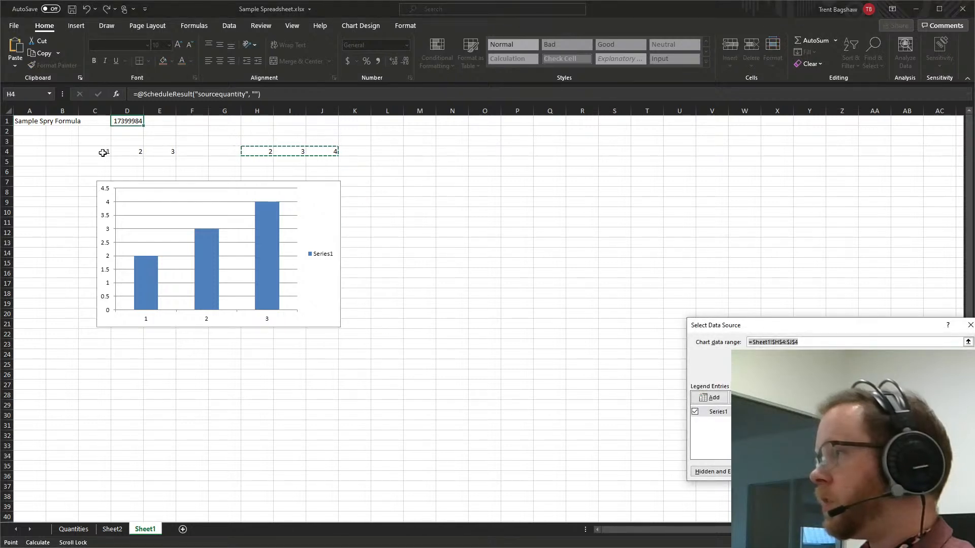
drag(104, 152, 166, 153)
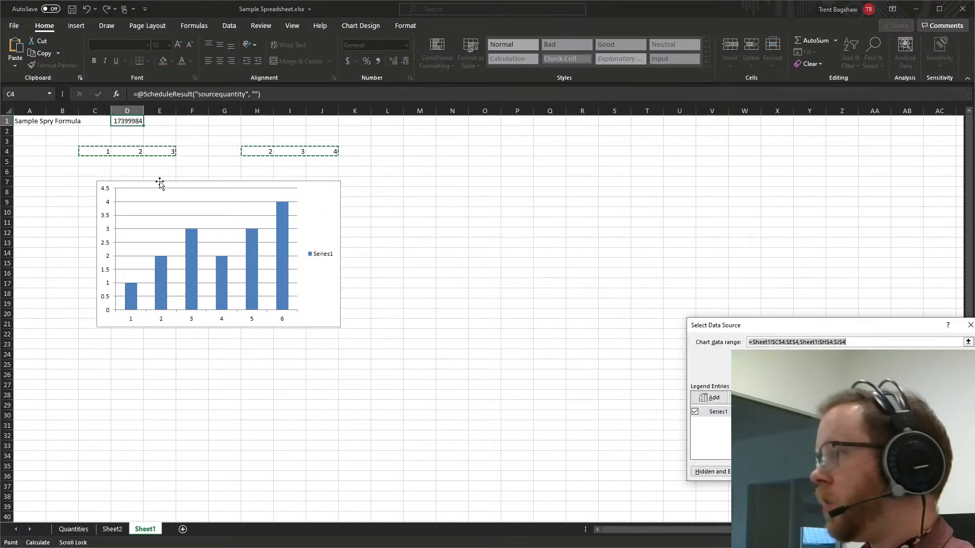
click(952, 472)
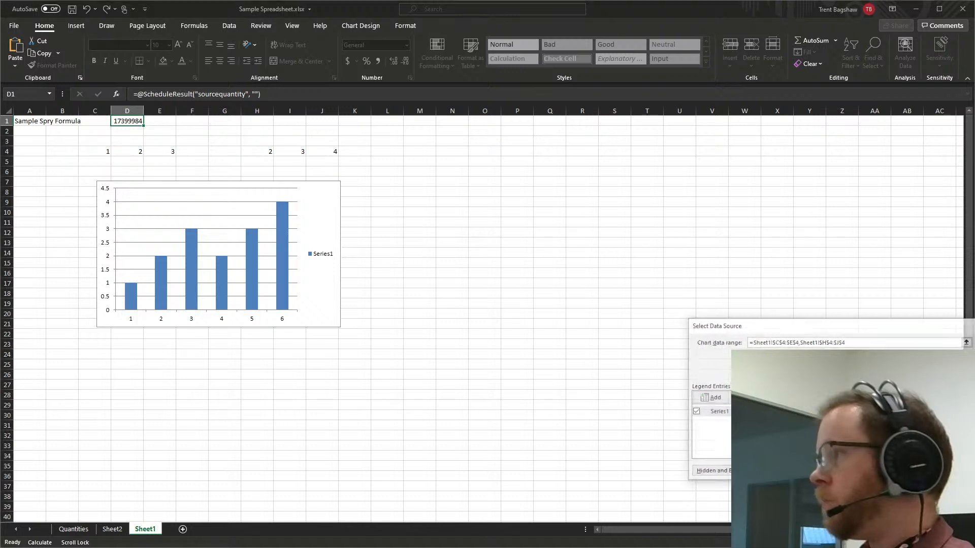
click(450, 223)
Insert a clustered column chart from C4:E4 and H4:J4 beside the existing chart, and delete it.
click(121, 161)
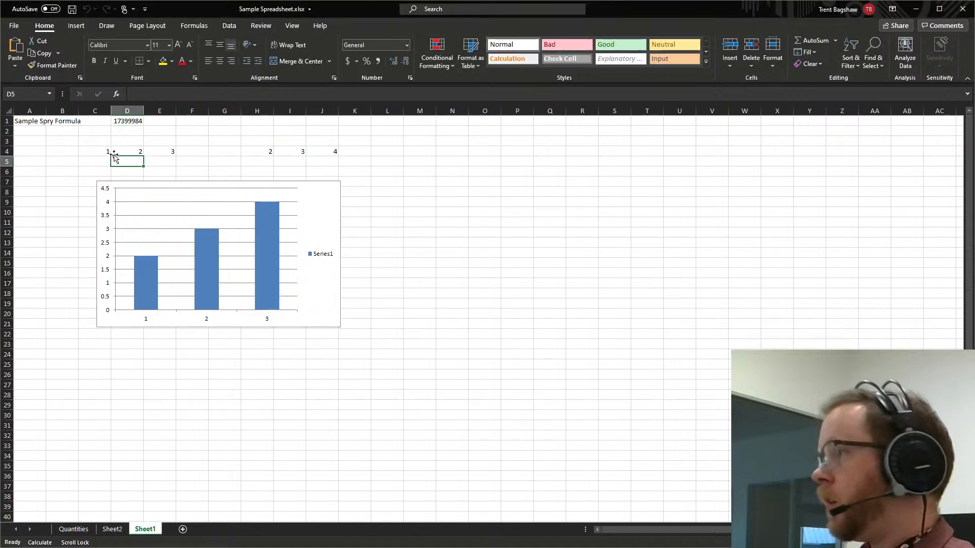
drag(108, 151, 167, 152)
ctrl+click(257, 152)
drag(286, 152, 330, 151)
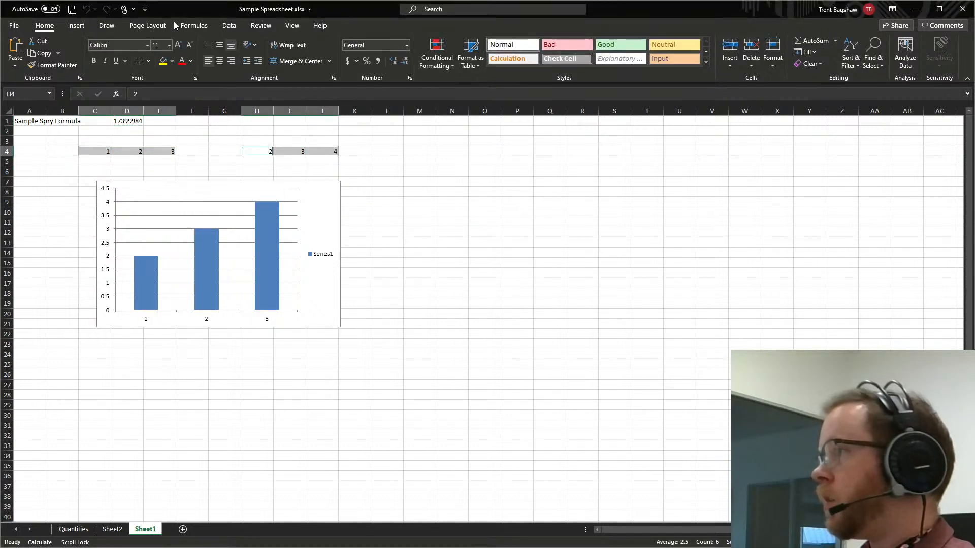
click(76, 25)
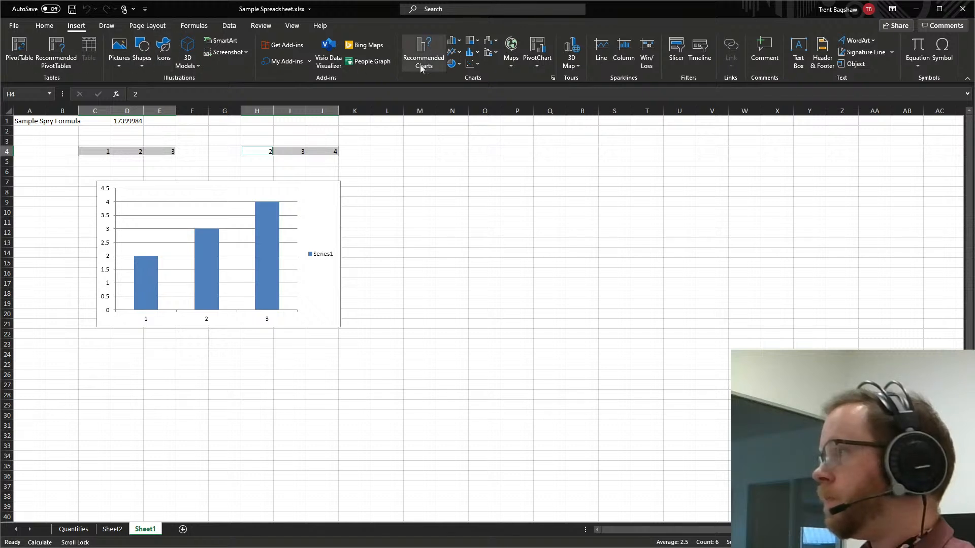
click(453, 40)
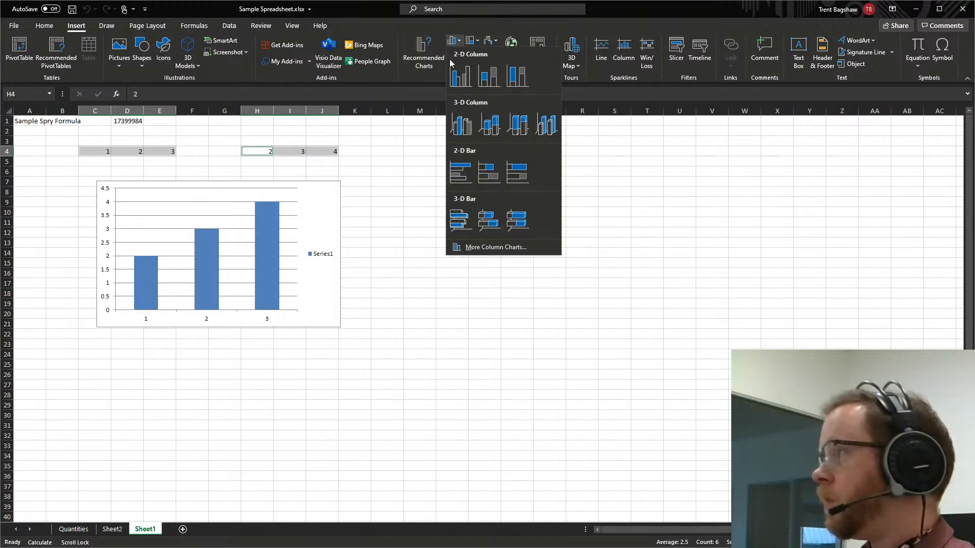
click(464, 84)
drag(551, 266, 531, 194)
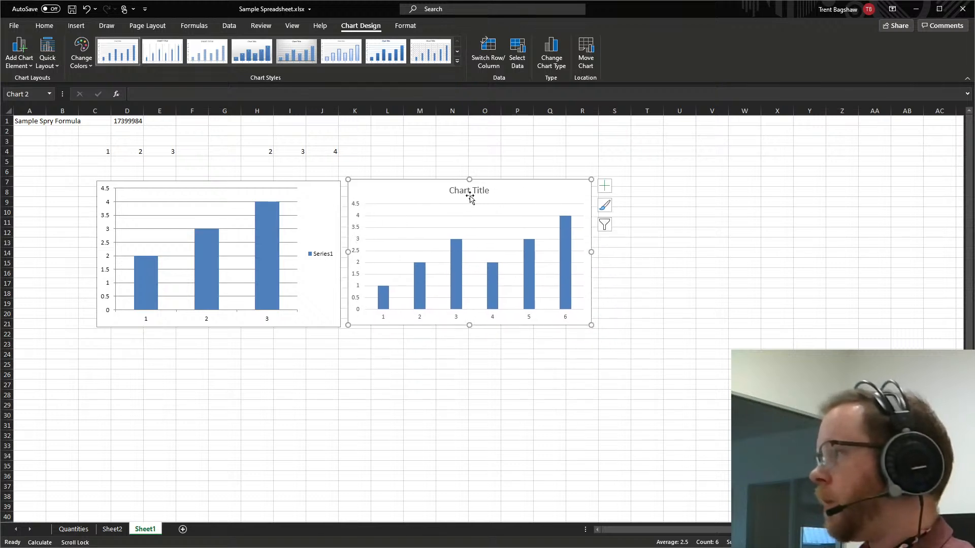
key(Delete)
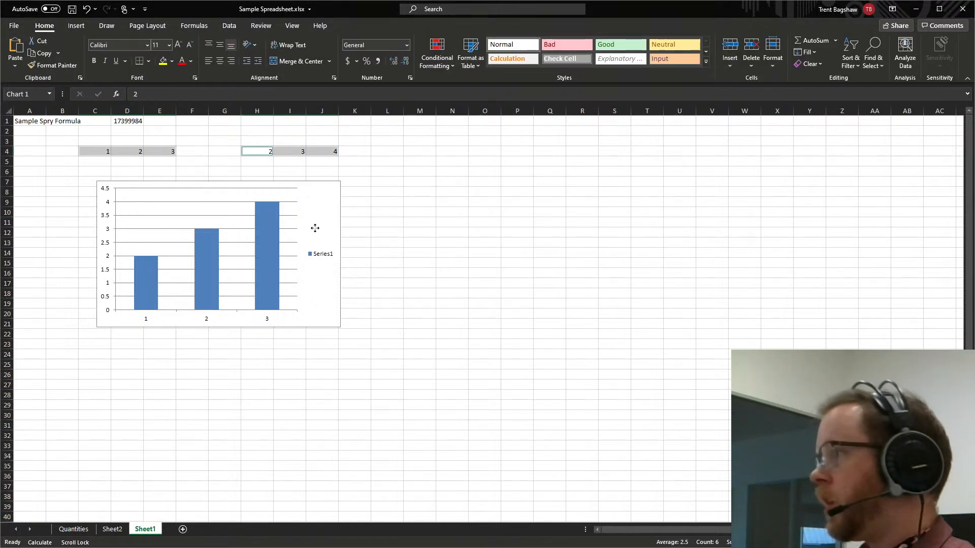
Add a primary vertical axis title to the existing column chart.
click(322, 219)
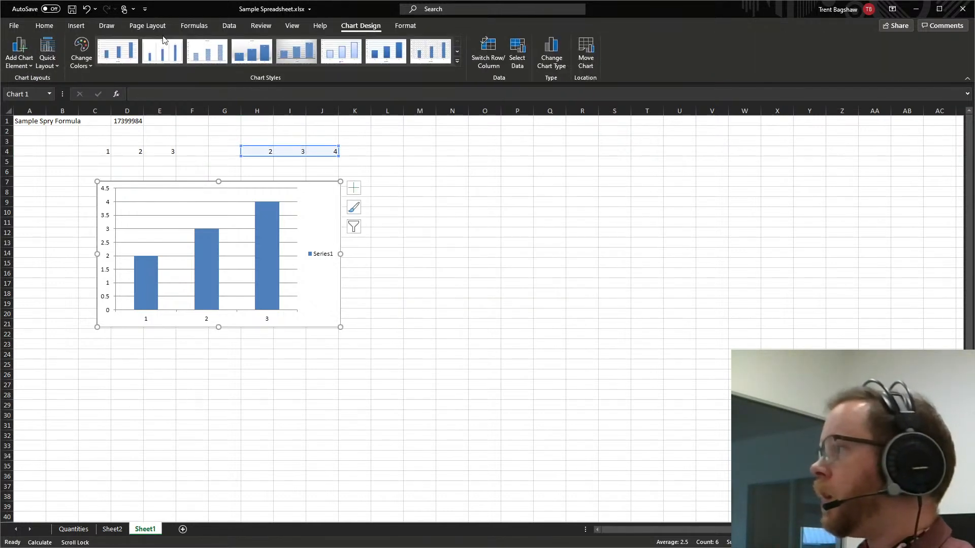
click(14, 65)
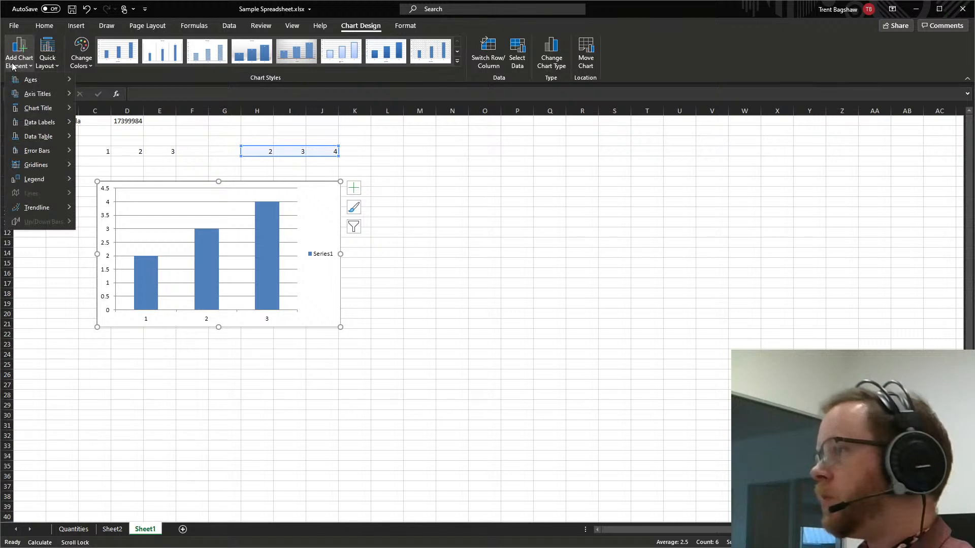
mouse_move(27, 97)
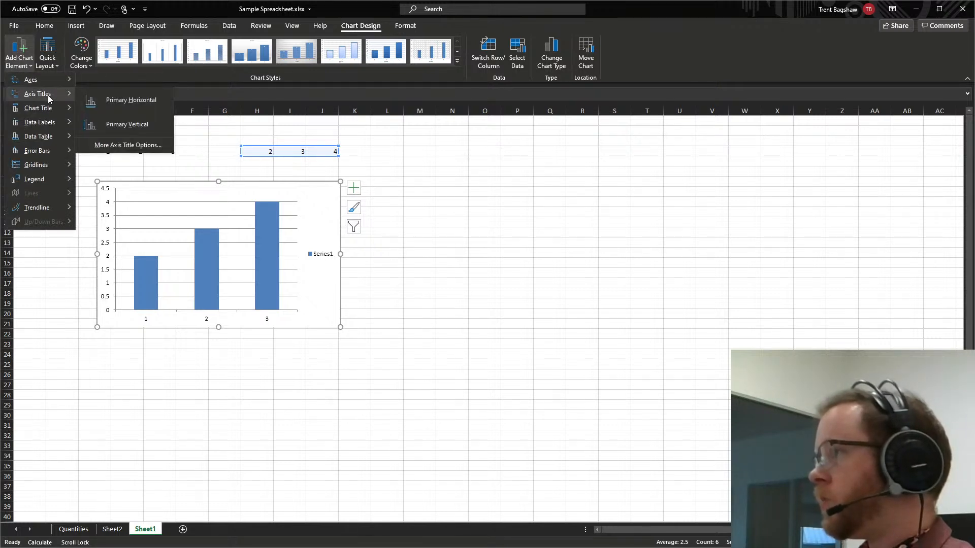
click(123, 124)
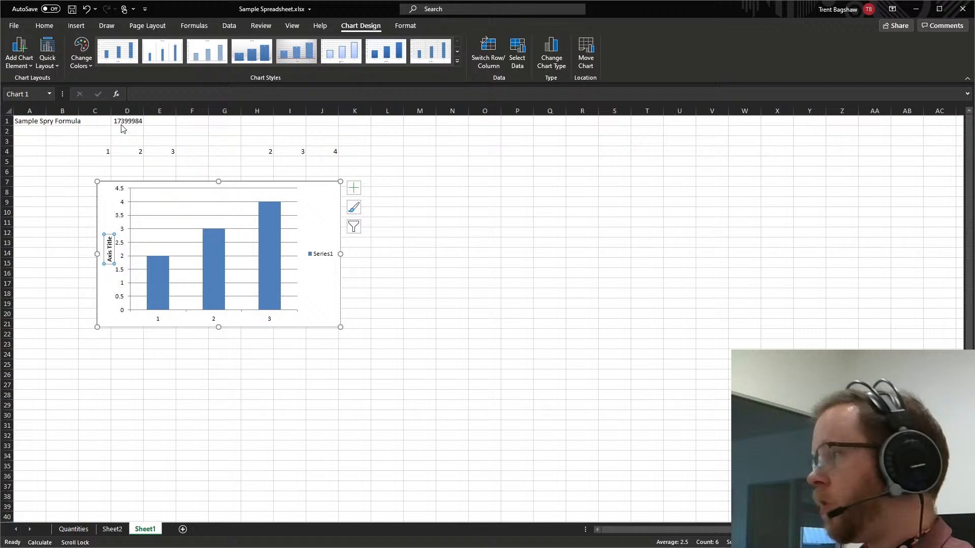
Hide the chart's primary horizontal axis and show it again.
click(25, 69)
mouse_move(27, 84)
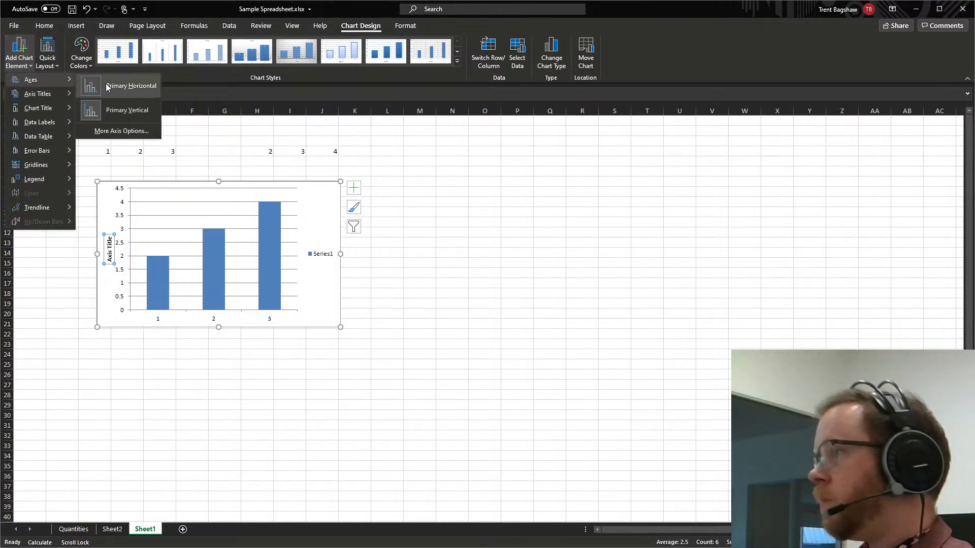
click(106, 84)
click(21, 61)
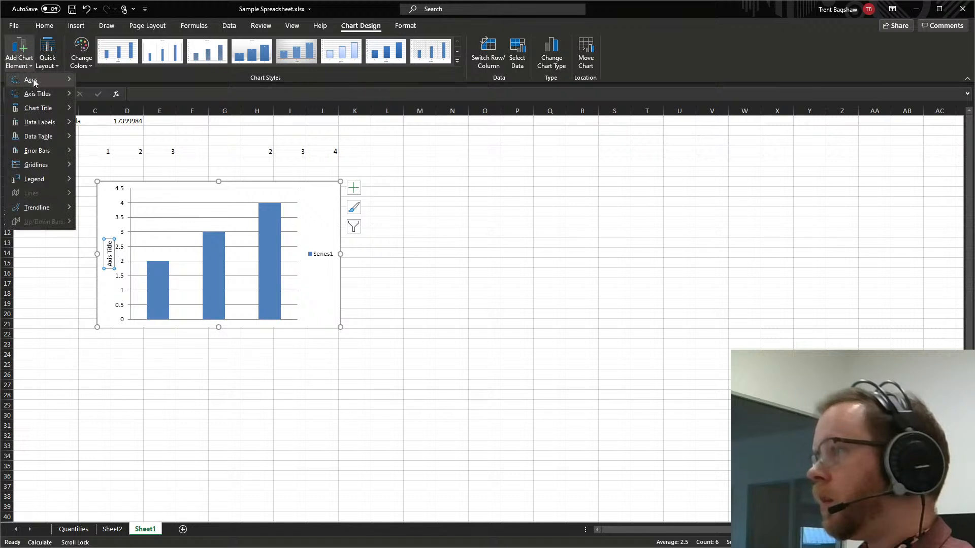
mouse_move(29, 79)
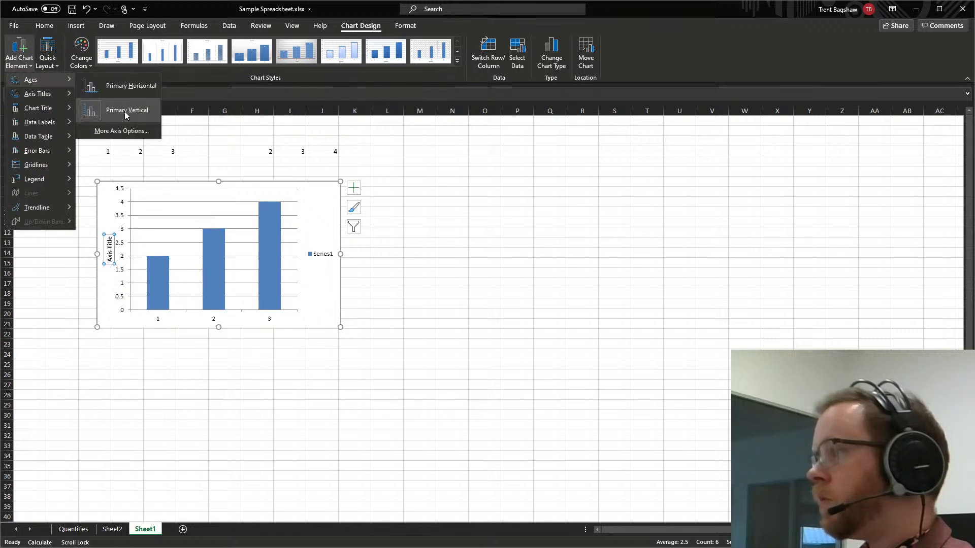
click(122, 90)
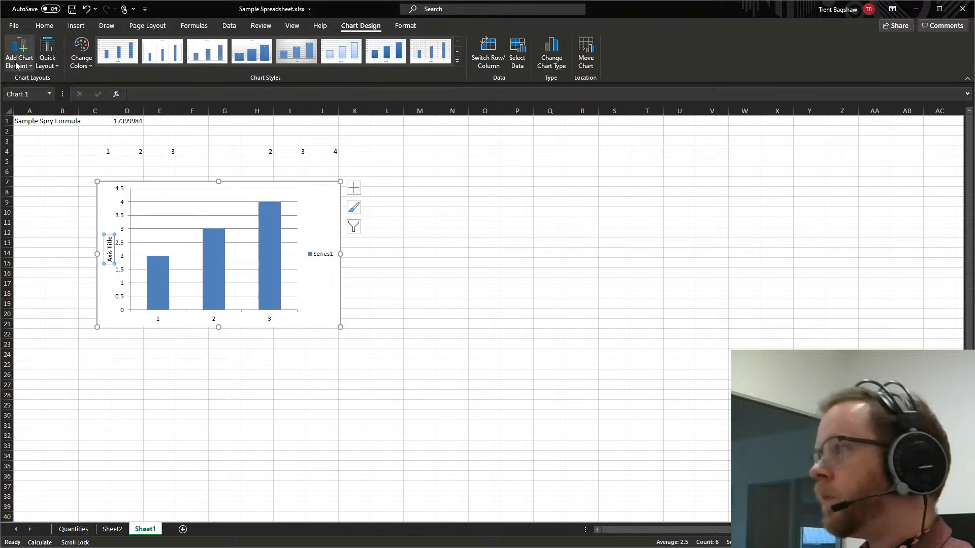
Add data labels inside the tops of the columns and place the chart's legend on its left side.
click(23, 60)
mouse_move(32, 93)
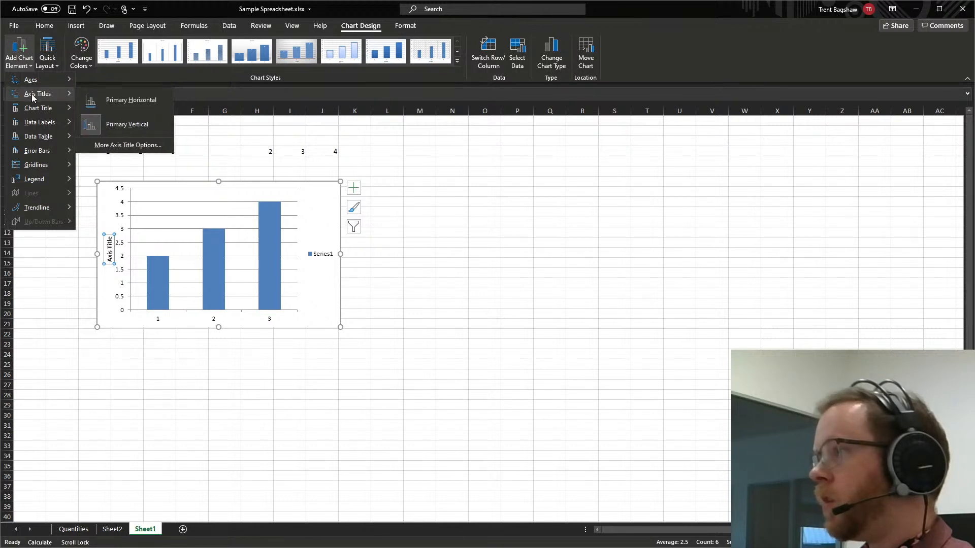
mouse_move(48, 124)
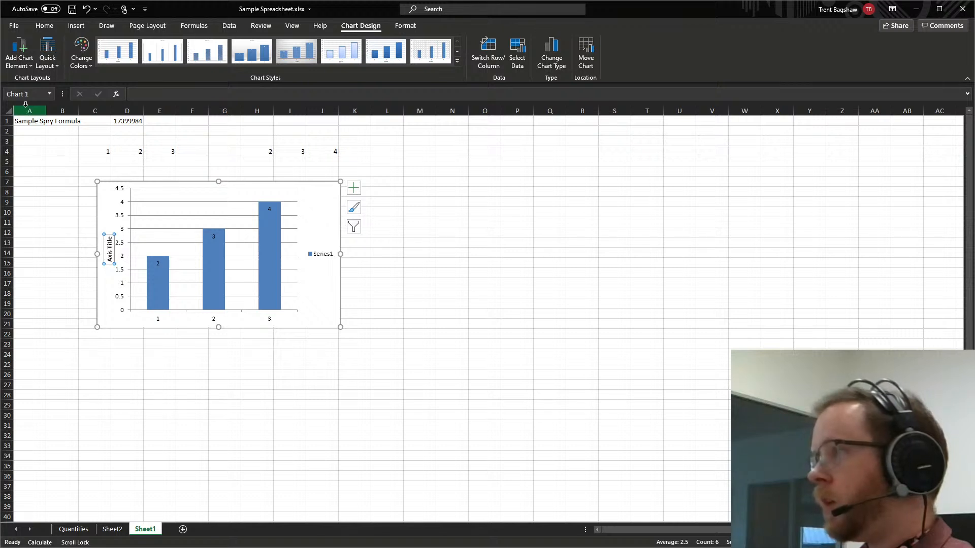
click(19, 53)
mouse_move(47, 182)
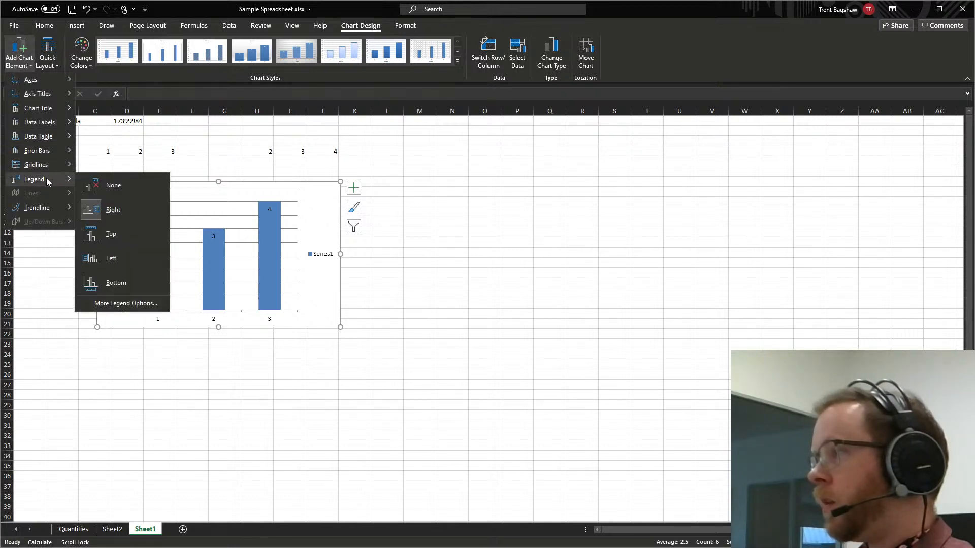
click(124, 257)
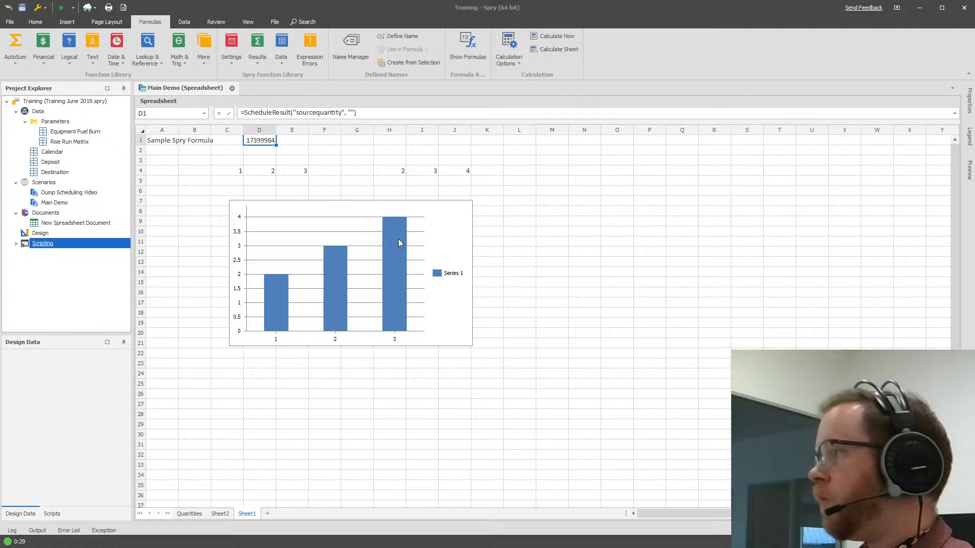
click(398, 239)
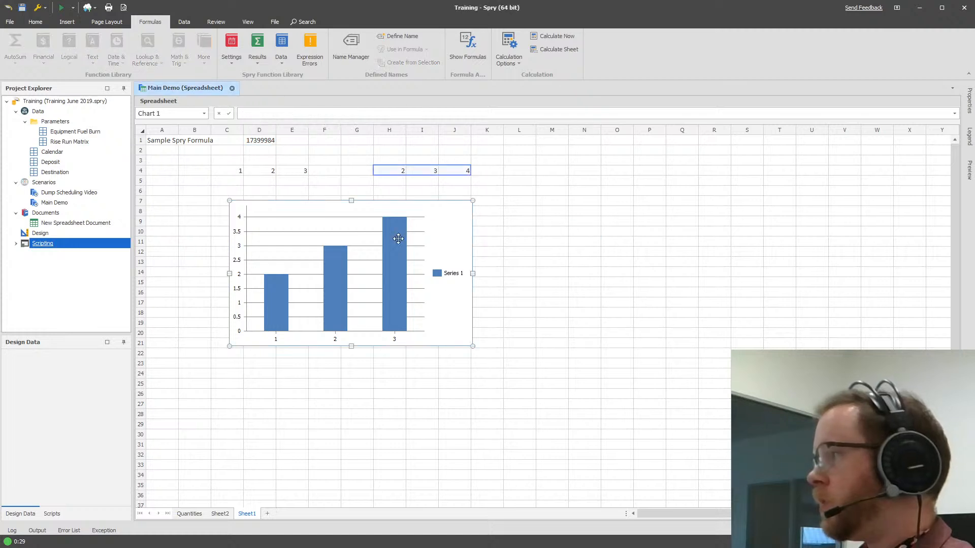
click(429, 547)
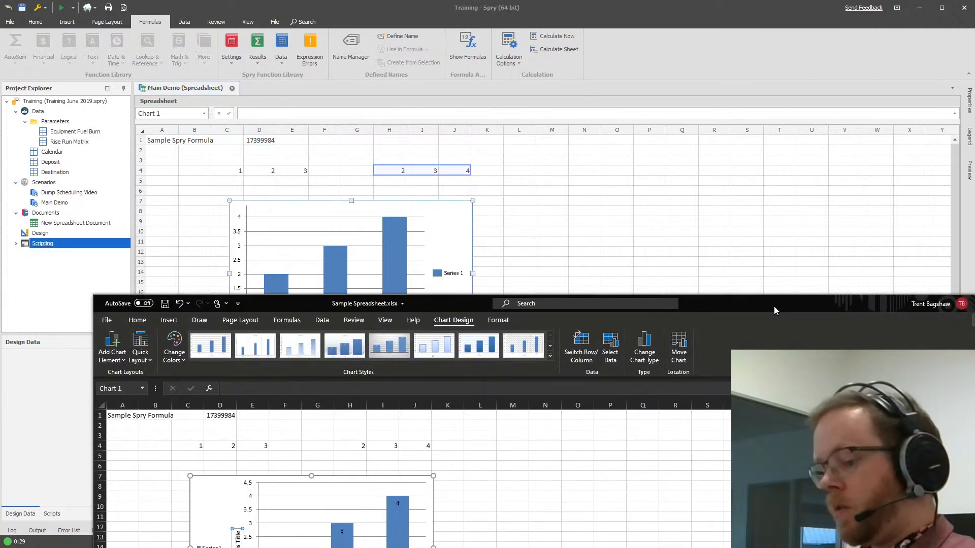
right_click(771, 306)
click(784, 312)
click(412, 223)
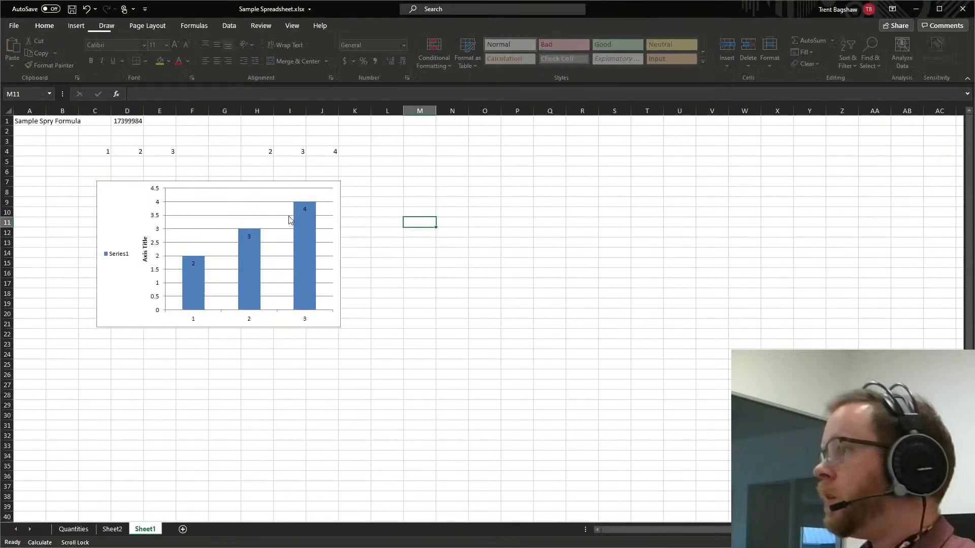
Save the modified Sample Spreadsheet.xlsx and close it, returning to Spry.
click(76, 189)
click(249, 164)
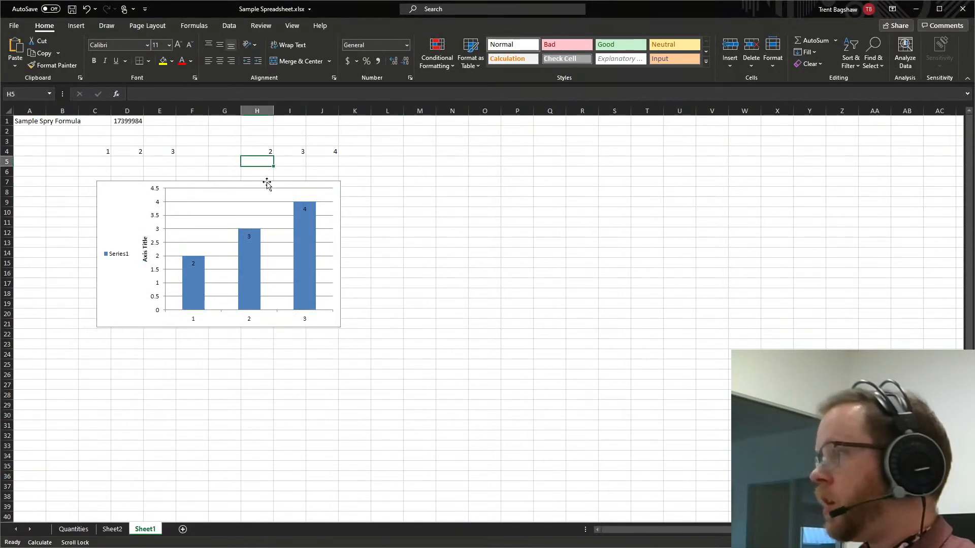
click(209, 164)
key(ctrl+s)
click(201, 163)
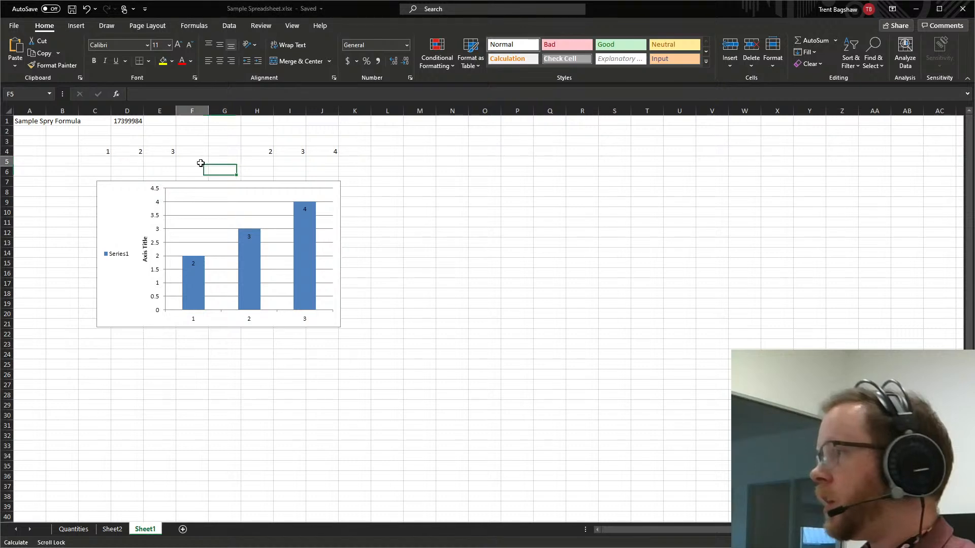
click(966, 11)
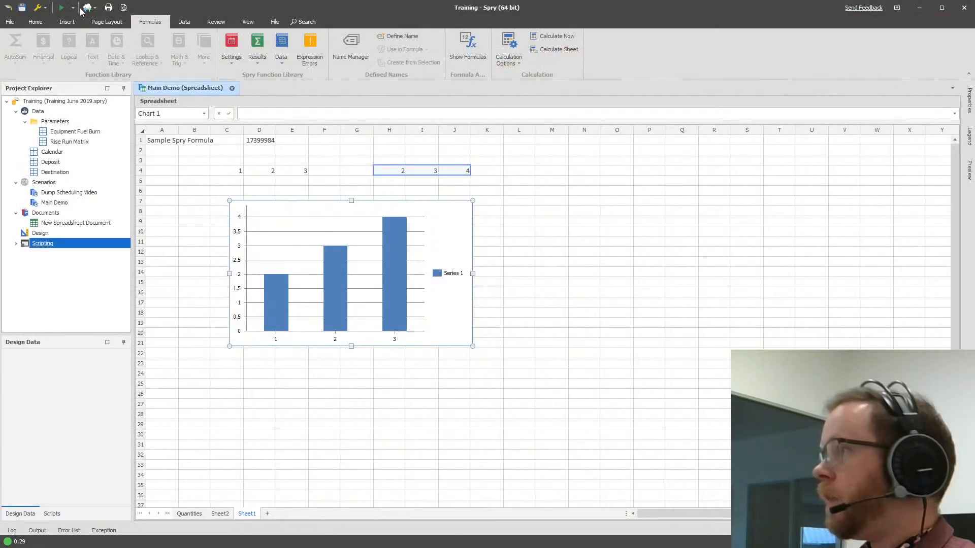
Import Sample Spreadsheet.xlsx from the Friday Spry Play 34 folder as a spreadsheet, overwriting all existing content.
click(91, 7)
mouse_move(97, 23)
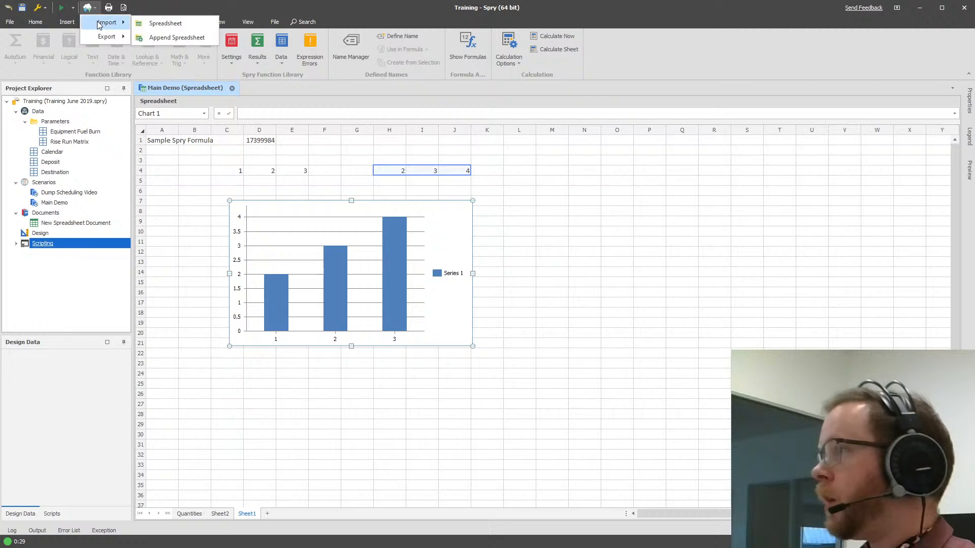
click(177, 24)
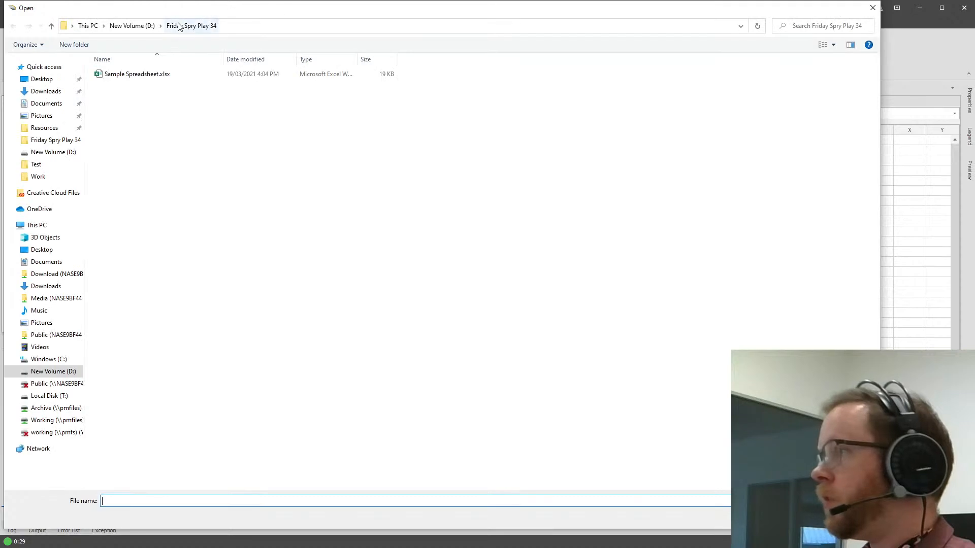
double_click(151, 76)
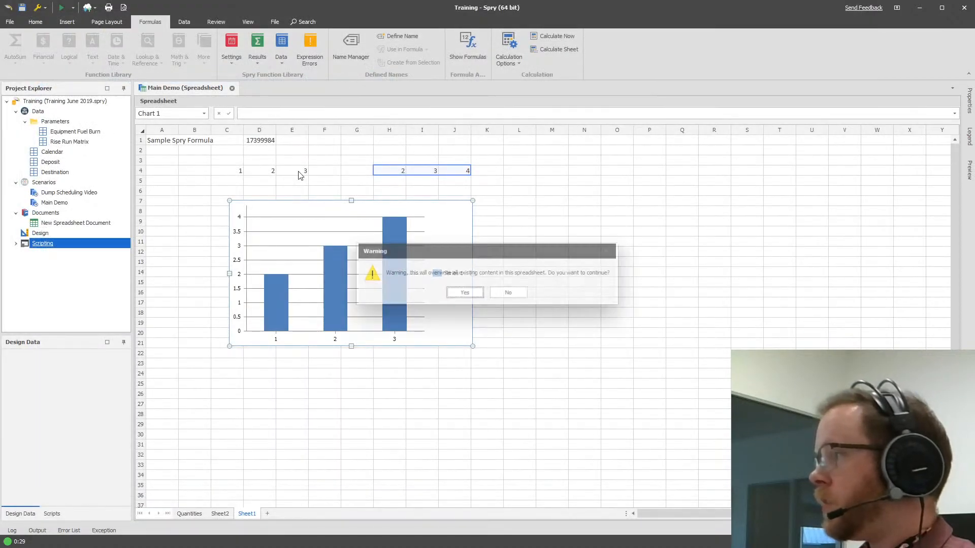
click(477, 294)
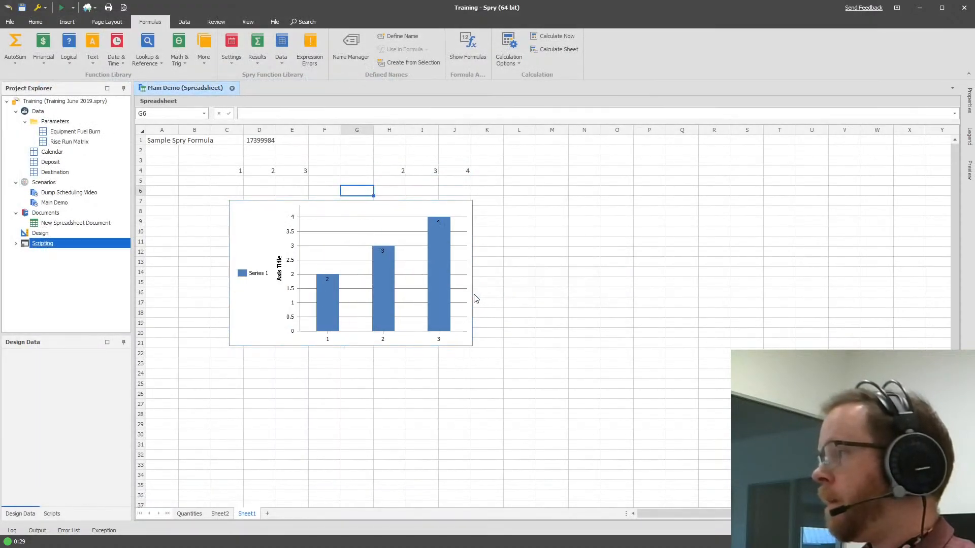
Change the imported chart's vertical axis title to "Axis Title 2".
click(279, 264)
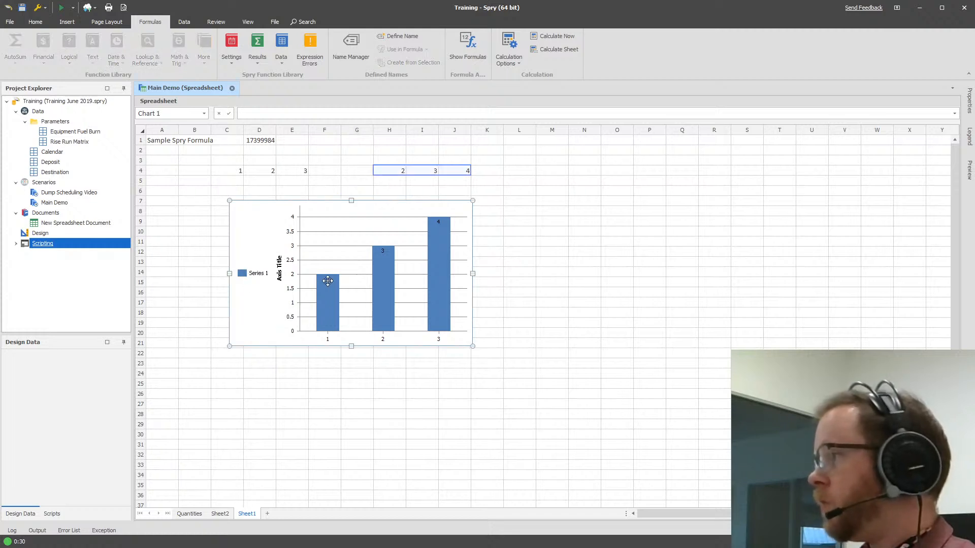
right_click(332, 257)
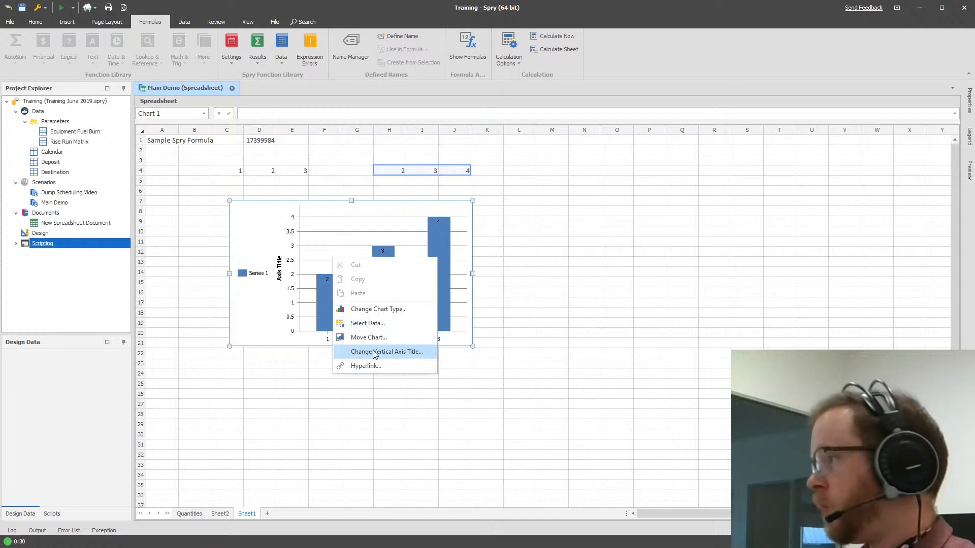
click(375, 351)
click(467, 275)
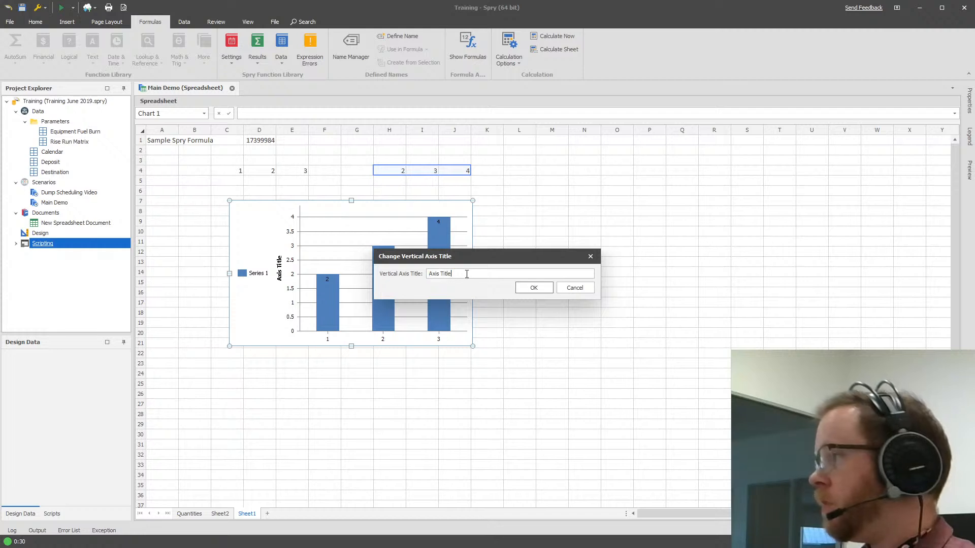
click(533, 287)
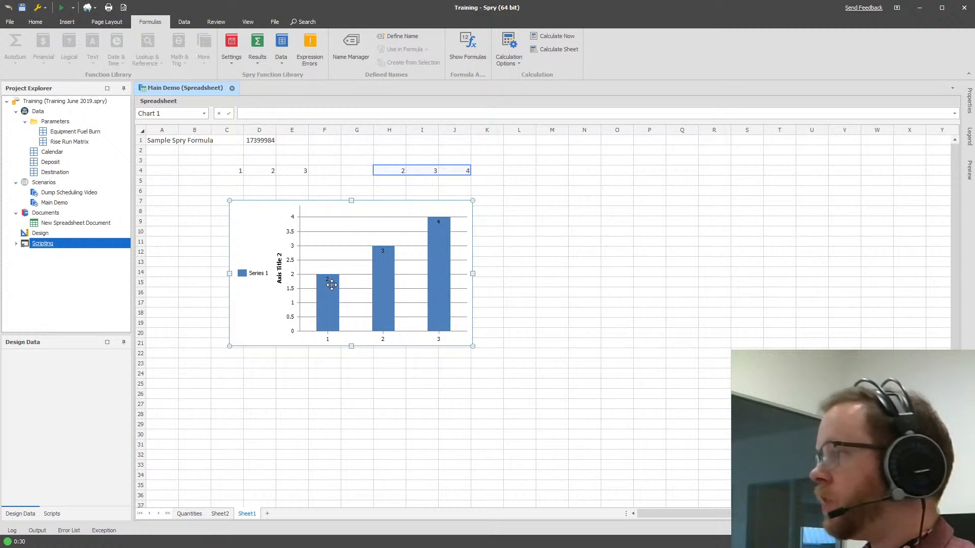
click(185, 22)
click(157, 22)
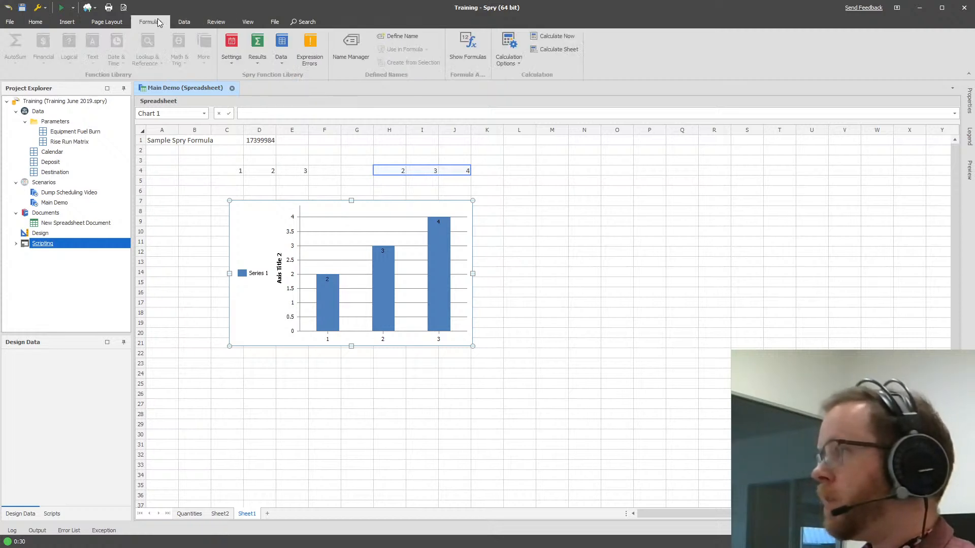